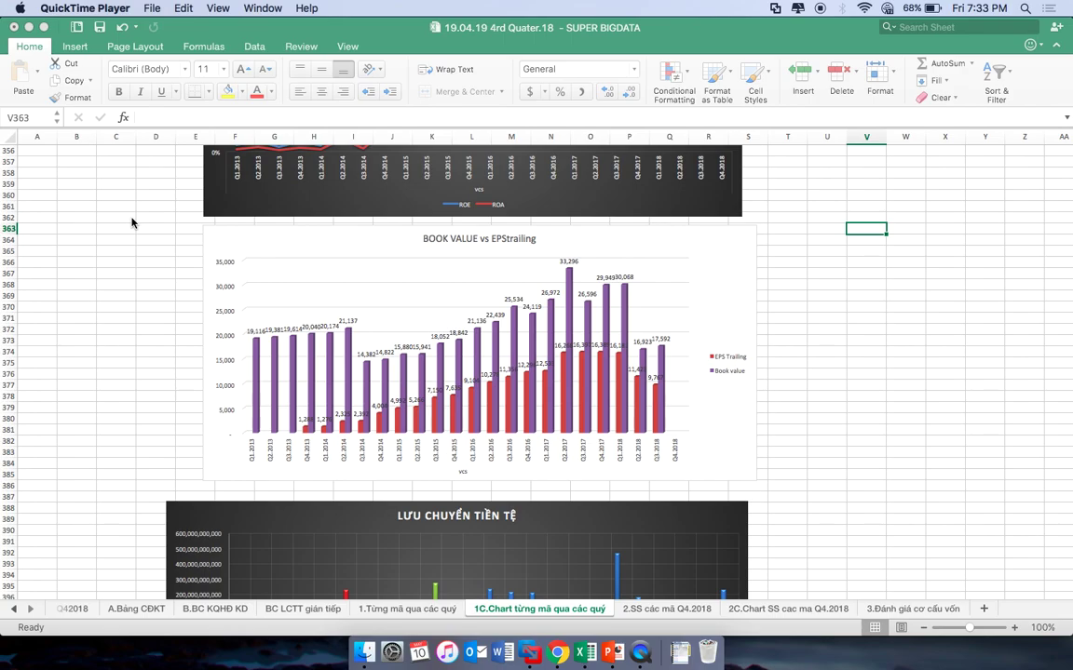
# Switch to AmiBroker to view the VCS daily price chart, and return to the chart sheet in Excel
pyautogui.hotkey('ctrl', 'Right')
pyautogui.hotkey('ctrl', 'Right')
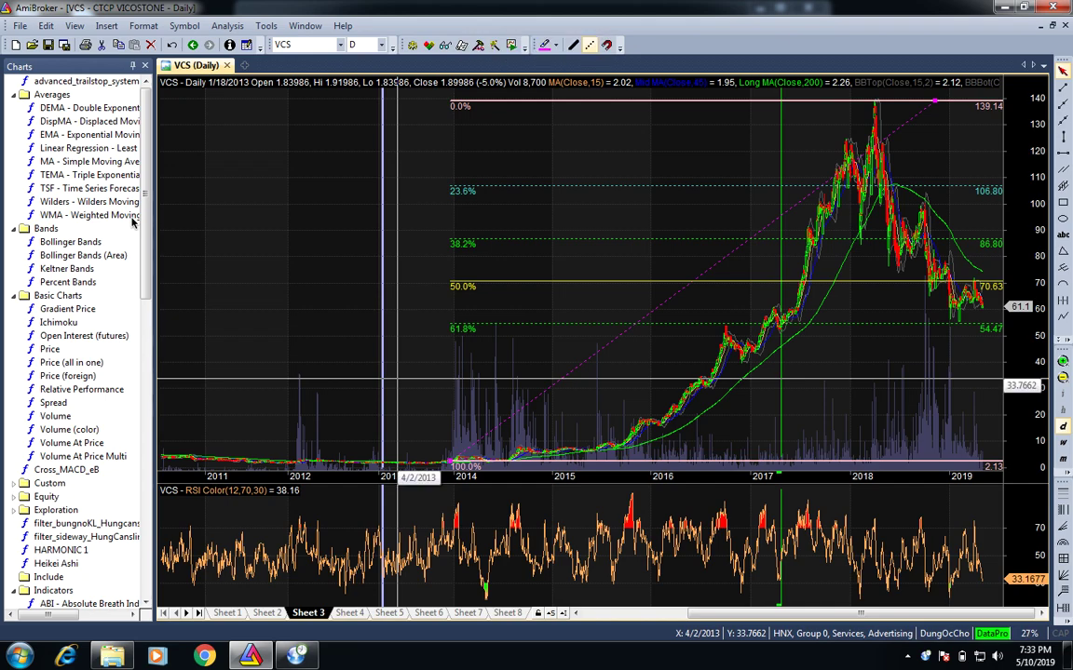
pyautogui.hotkey('ctrl', 'Left')
pyautogui.hotkey('ctrl', 'Left')
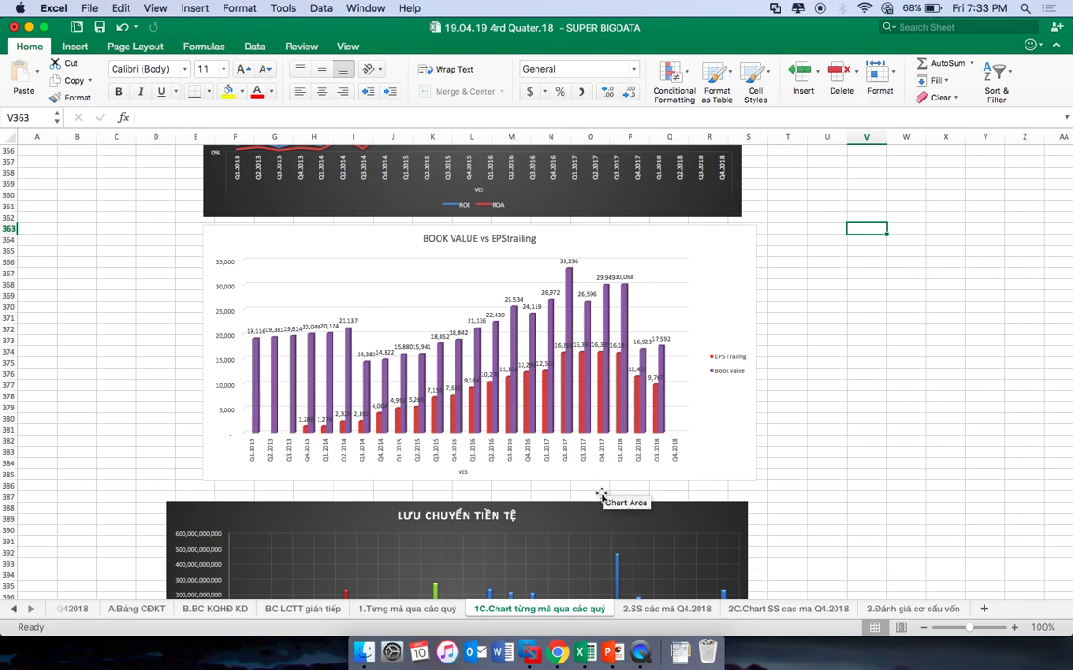
# Switch to Chrome and open cafef.vn in a new tab
pyautogui.click(550, 650)
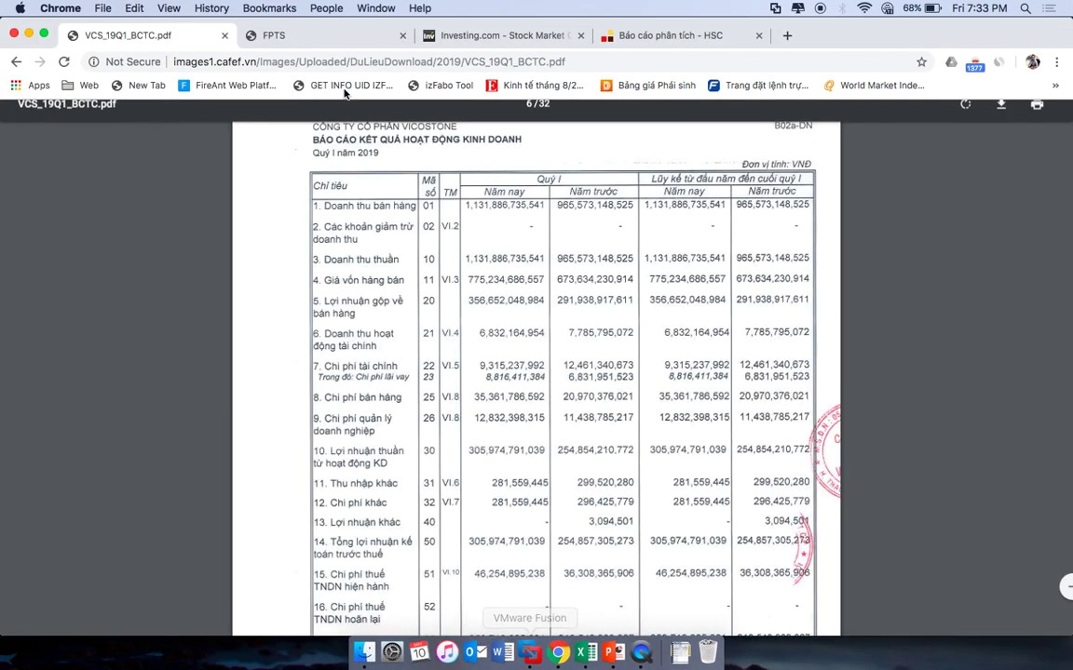
pyautogui.click(787, 36)
pyautogui.write('ca')
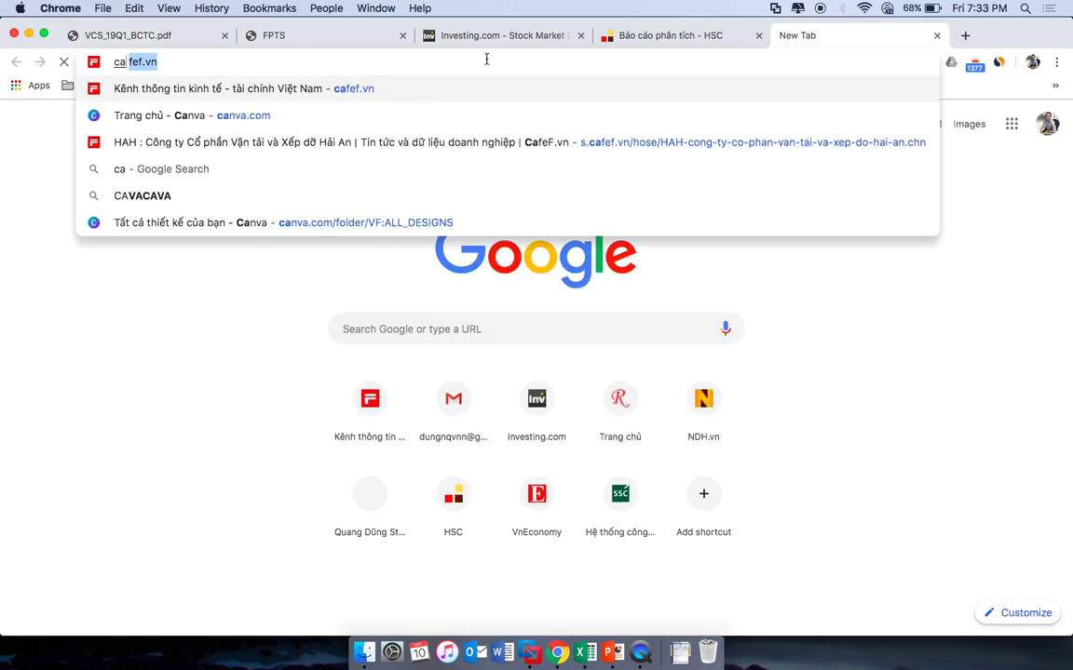
pyautogui.press('Return')
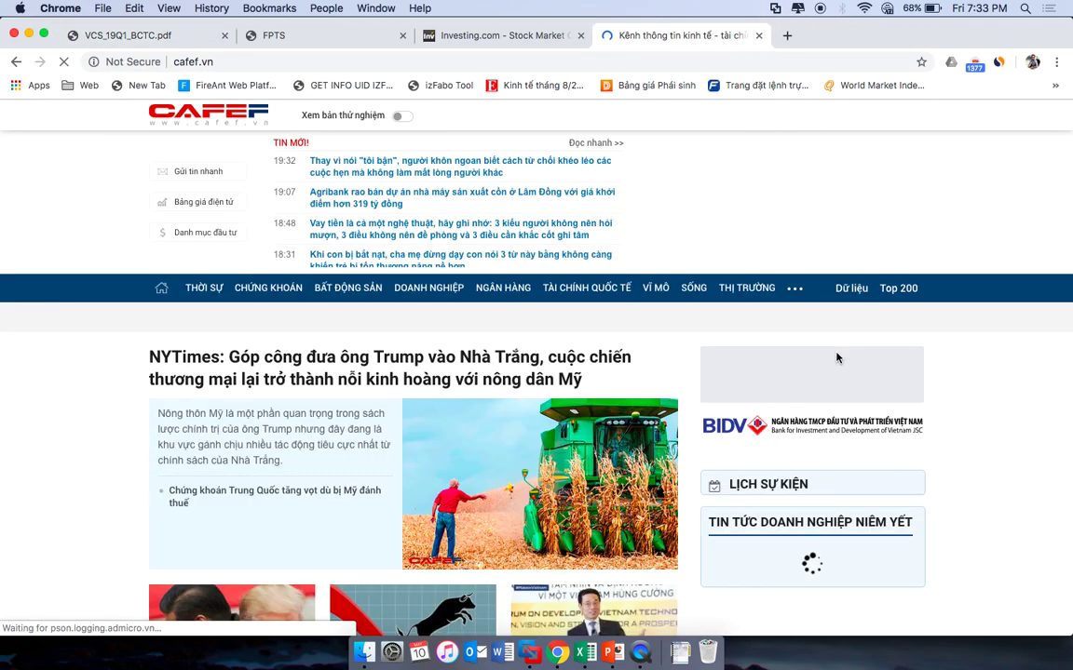
# Search CafeF for the stock code vcs and open the VICOSTONE company page
pyautogui.scroll(-1, 836, 354)
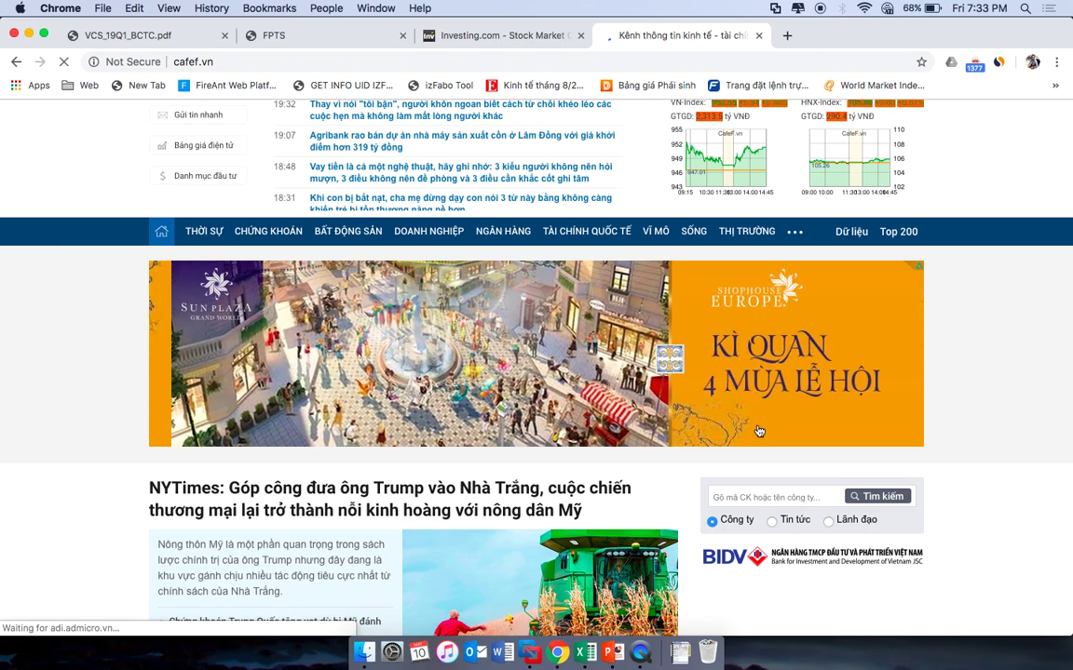
pyautogui.scroll(-3, 838, 400)
pyautogui.scroll(-2, 937, 374)
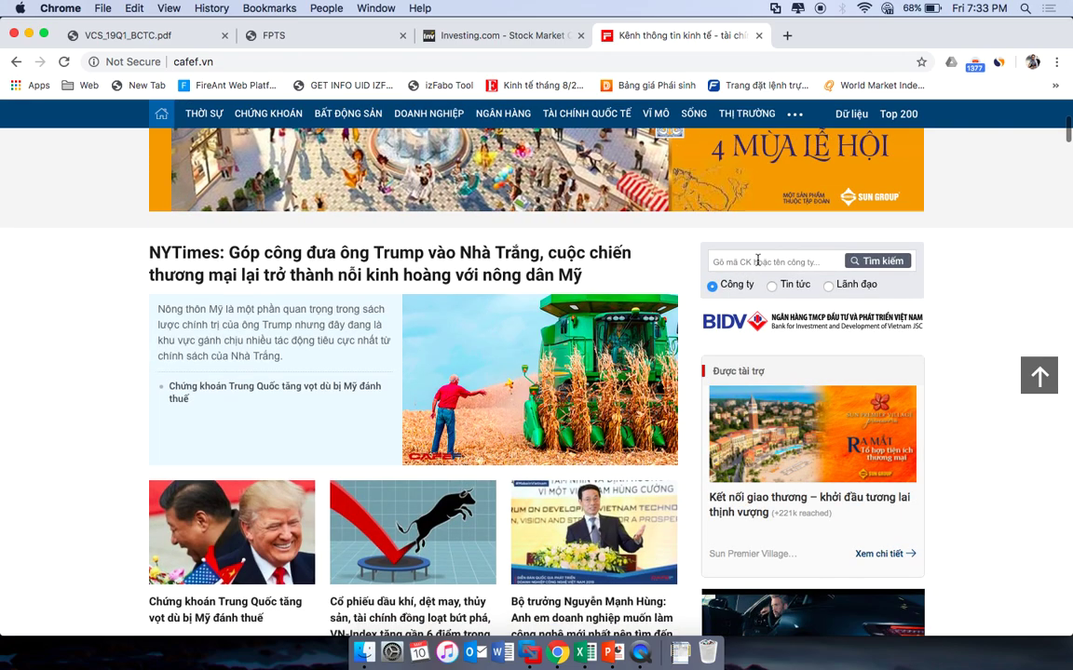
pyautogui.click(757, 260)
pyautogui.write('vcs')
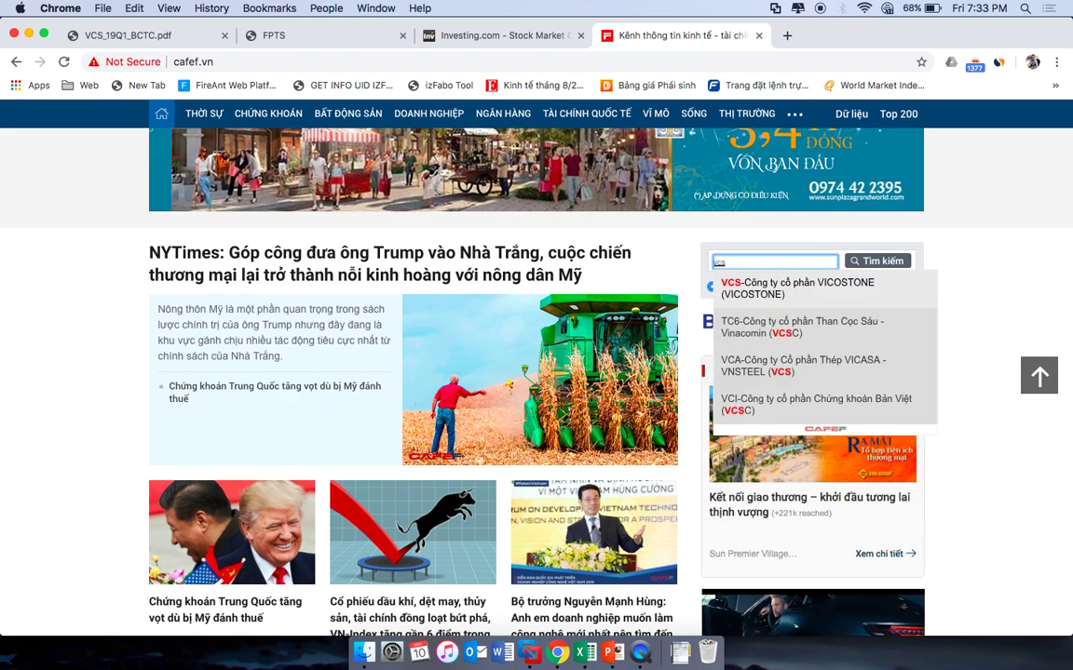
pyautogui.click(809, 287)
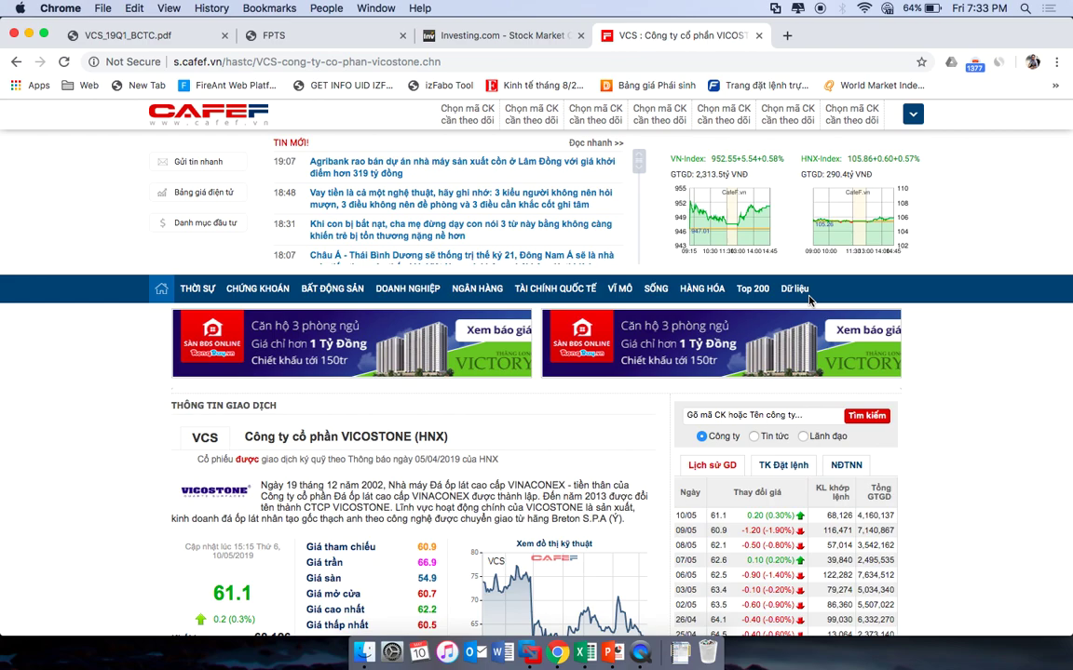
# Show the major shareholders (Cổ đông lớn) in the company profile's management and ownership section and examine their holdings
pyautogui.scroll(-5, 809, 300)
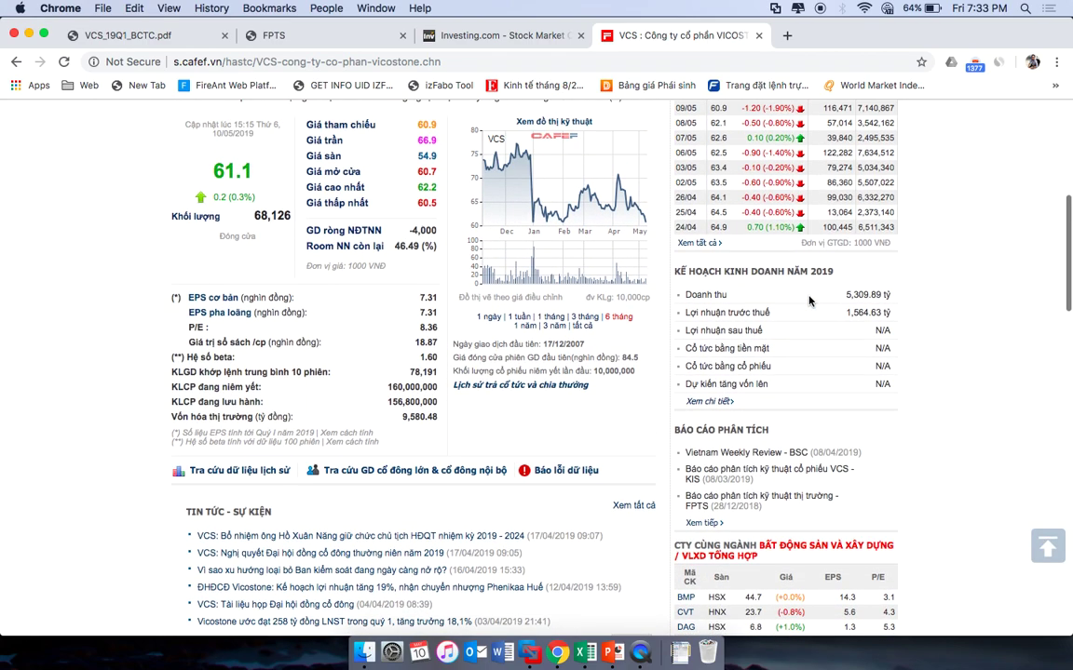
pyautogui.scroll(-5, 809, 300)
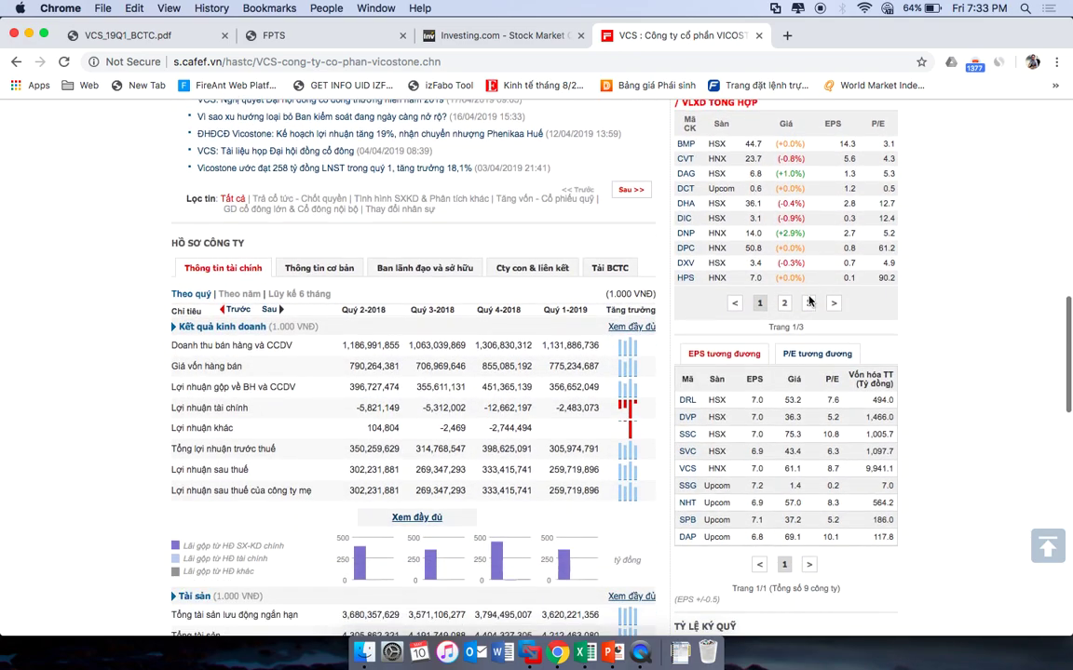
pyautogui.click(410, 269)
pyautogui.click(299, 307)
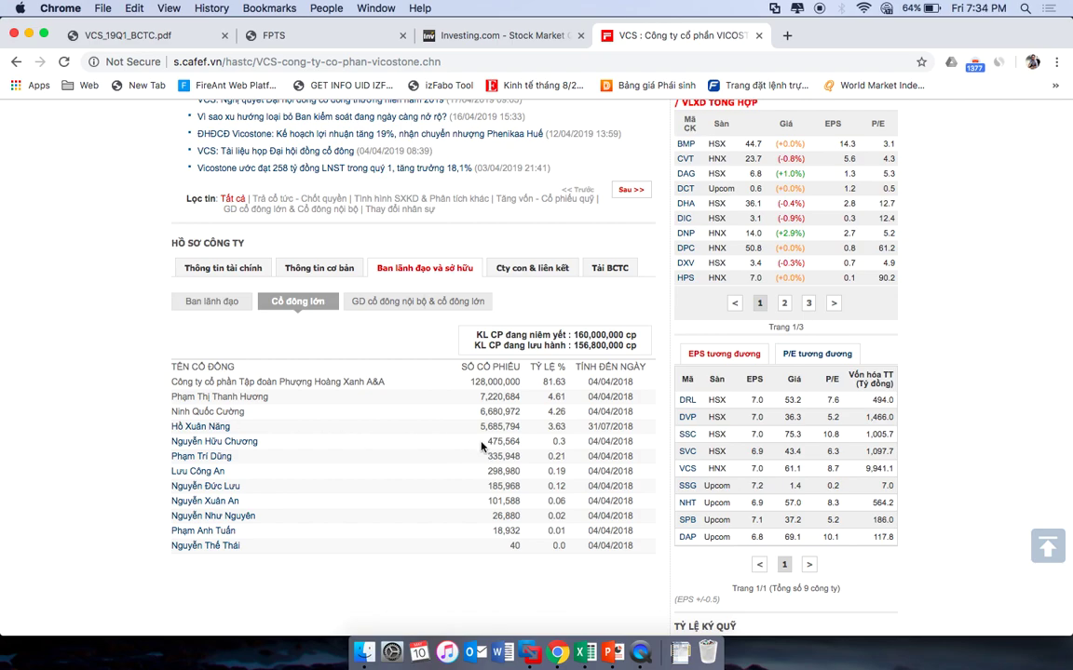
pyautogui.doubleClick(558, 427)
pyautogui.doubleClick(498, 426)
pyautogui.click(100, 423)
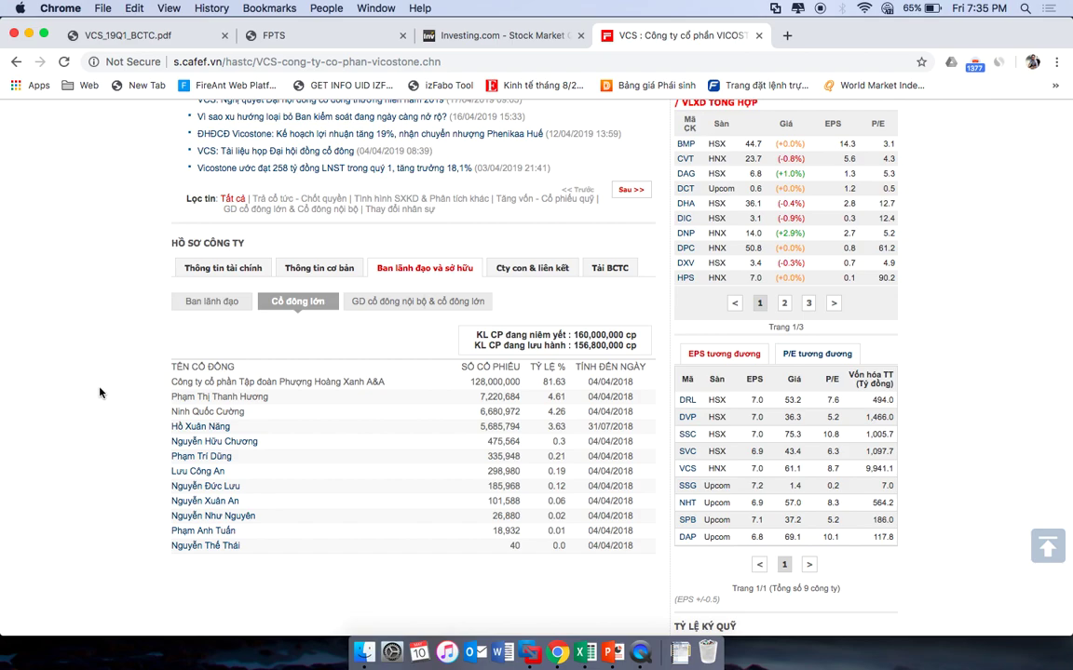
# Display the VCS dividend and bonus share history (Lịch sử trả cổ tức và chia thưởng) in the stock overview
pyautogui.scroll(10, 103, 386)
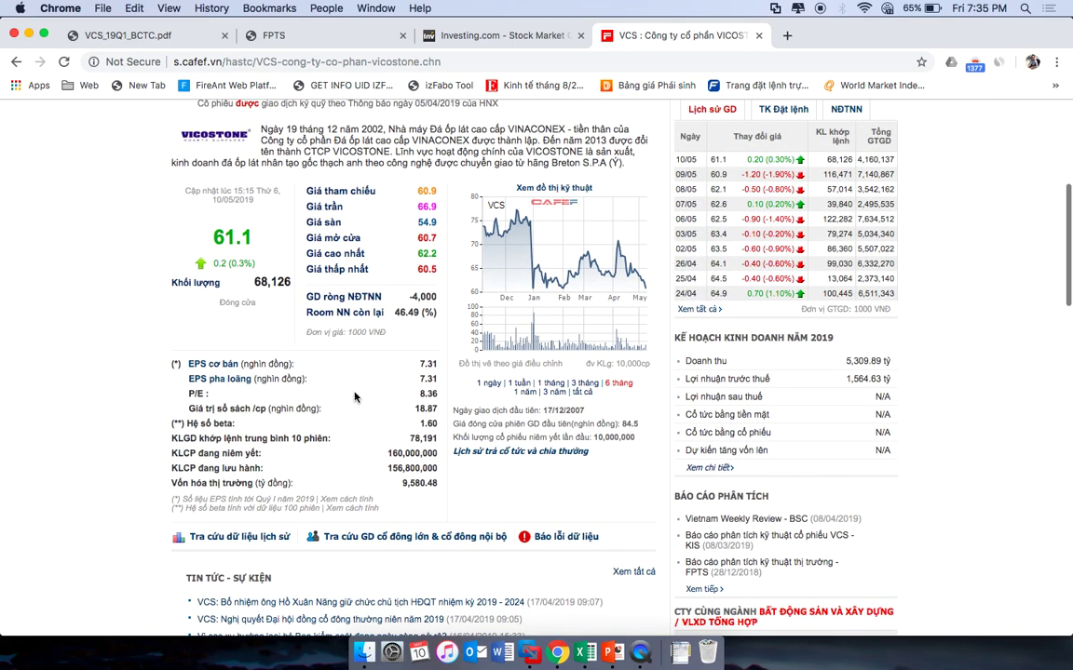
pyautogui.moveTo(485, 460)
pyautogui.scroll(-2, 493, 447)
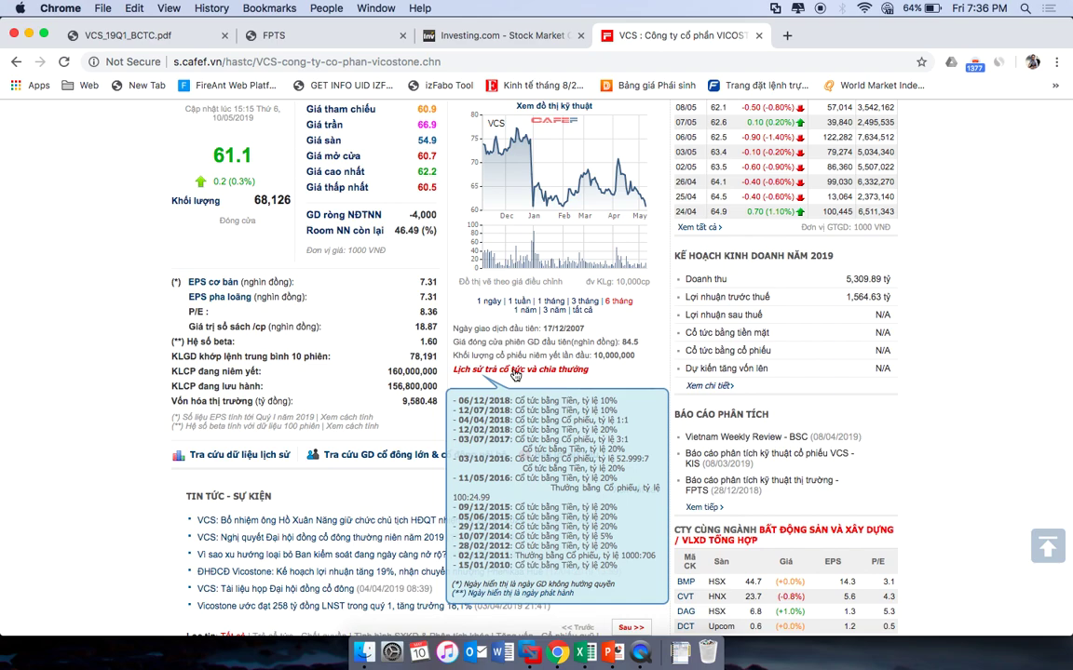
# Switch to Excel and compare the BOOK VALUE vs EPStrailing chart with the VCS price chart in AmiBroker
pyautogui.click(558, 643)
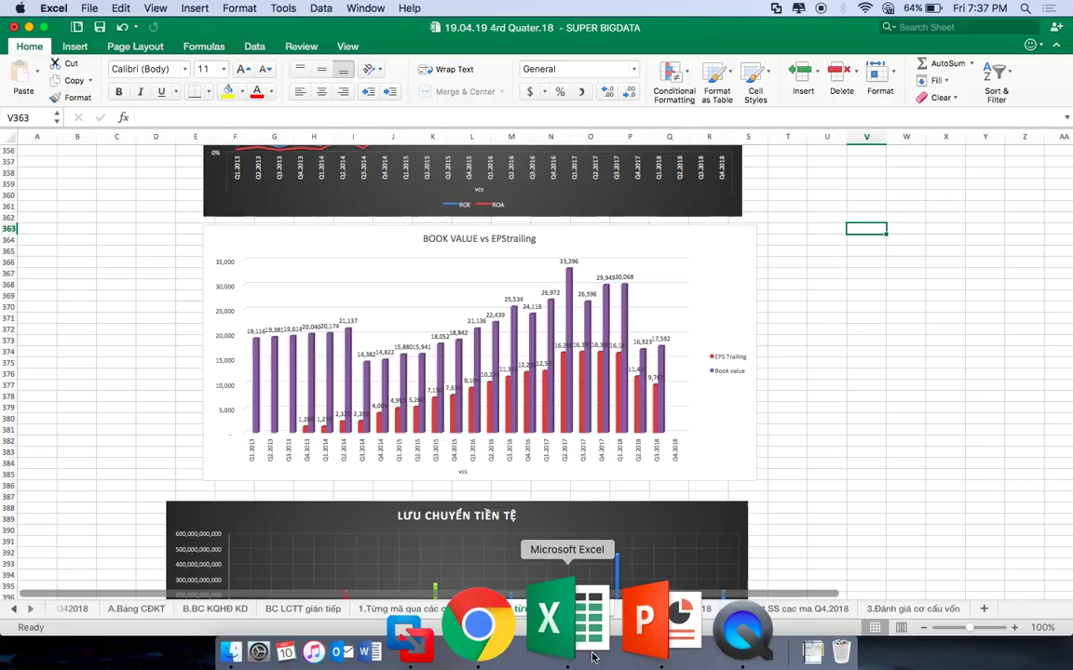
pyautogui.click(841, 388)
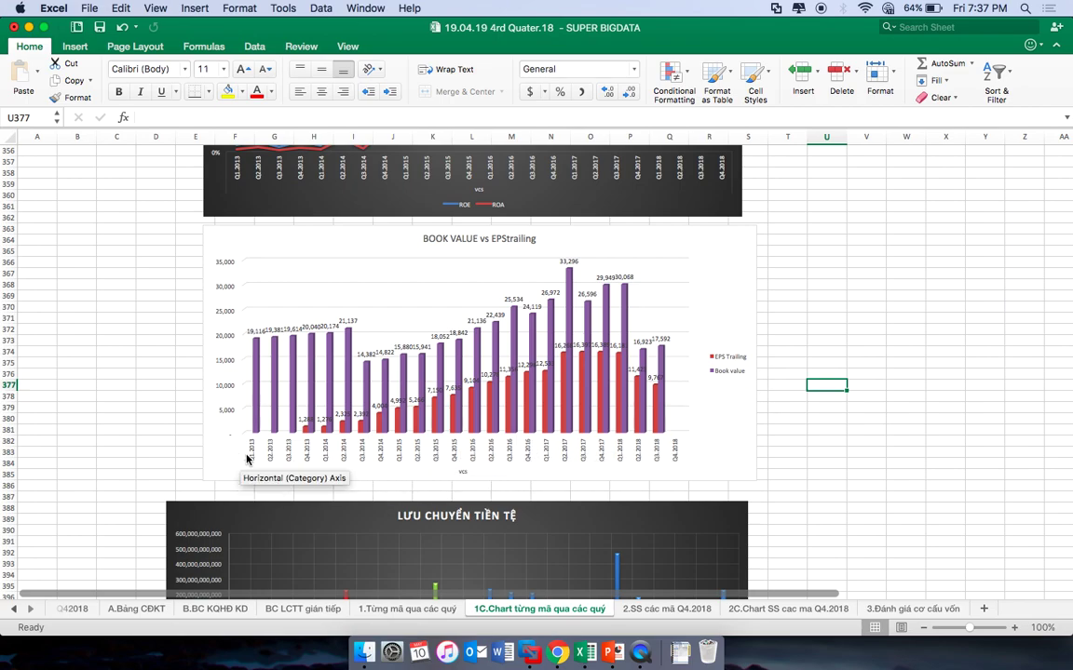
pyautogui.moveTo(580, 359)
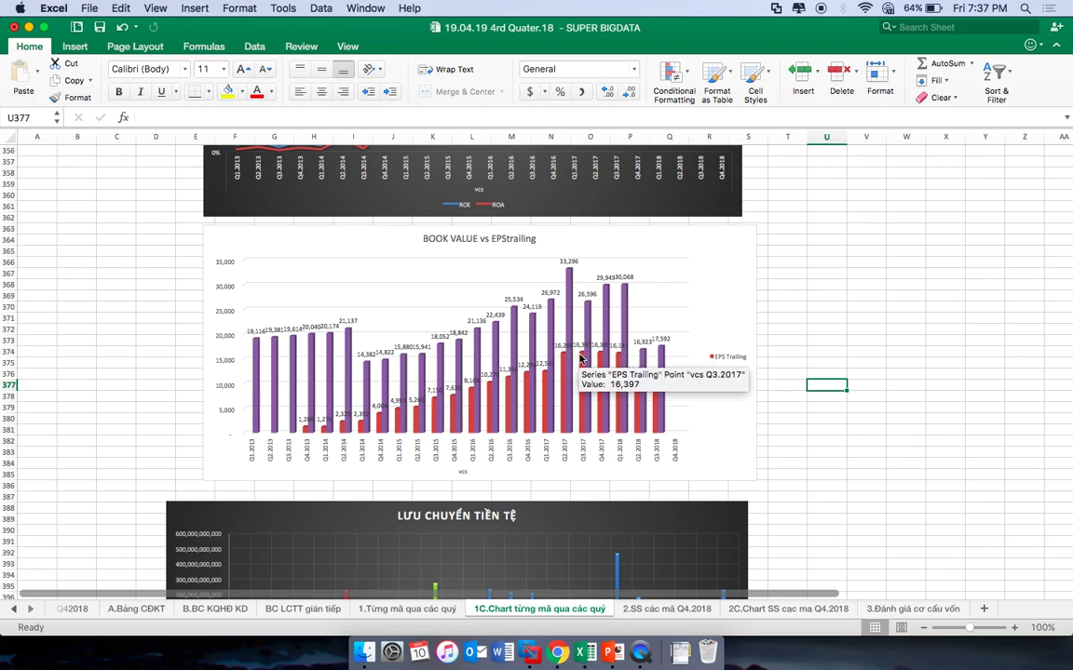
pyautogui.hotkey('ctrl', 'Right')
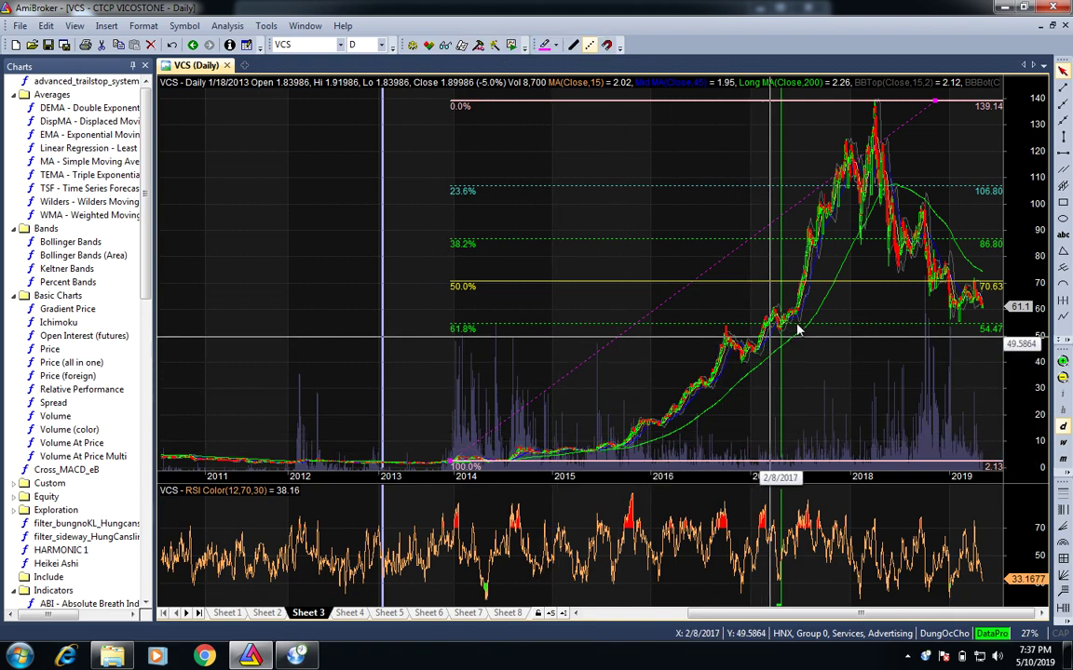
pyautogui.hotkey('ctrl', 'Left')
pyautogui.hotkey('ctrl', 'Left')
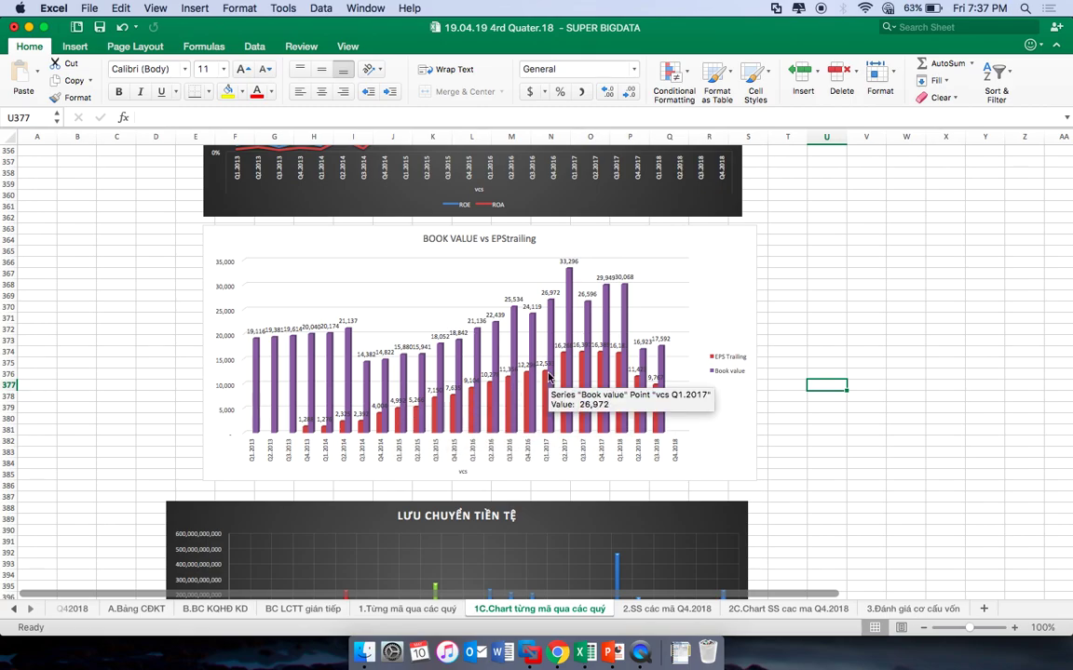
pyautogui.hotkey('ctrl', 'Right')
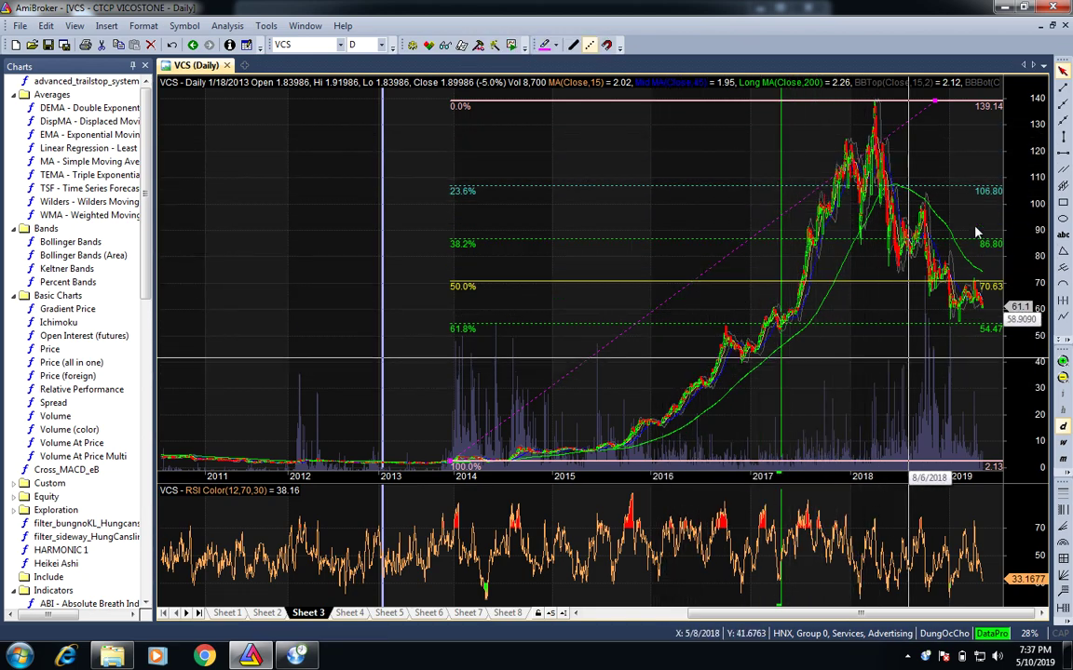
pyautogui.hotkey('ctrl', 'Left')
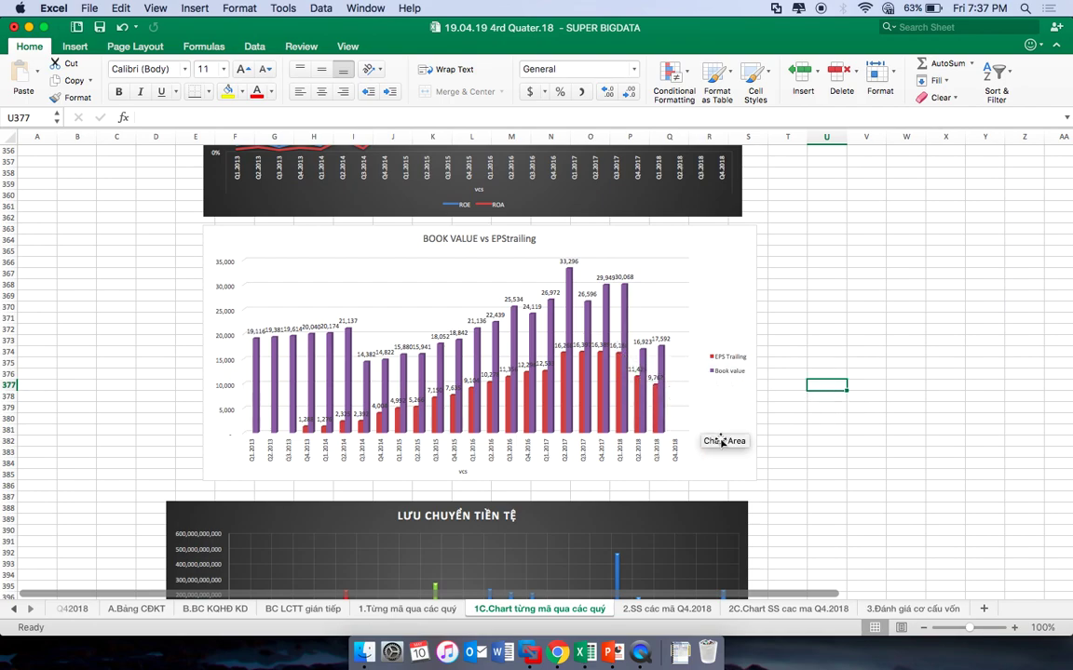
# Examine the ROE and ROA trends in the CHỈ SỐ SINH LỜI chart above the book value chart
pyautogui.click(823, 398)
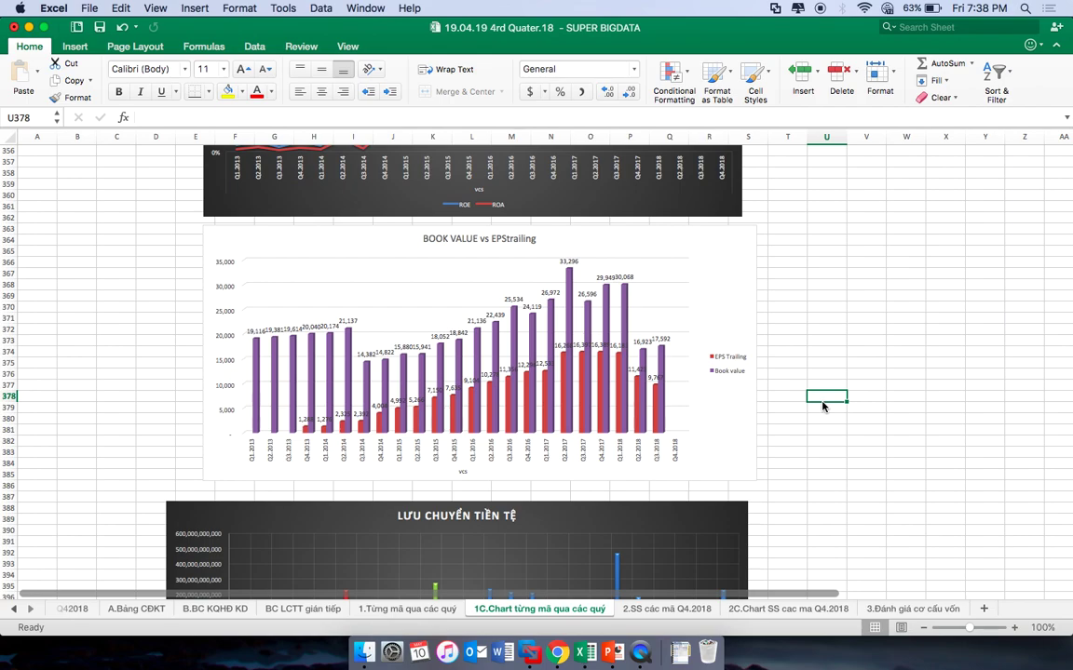
pyautogui.scroll(5, 823, 407)
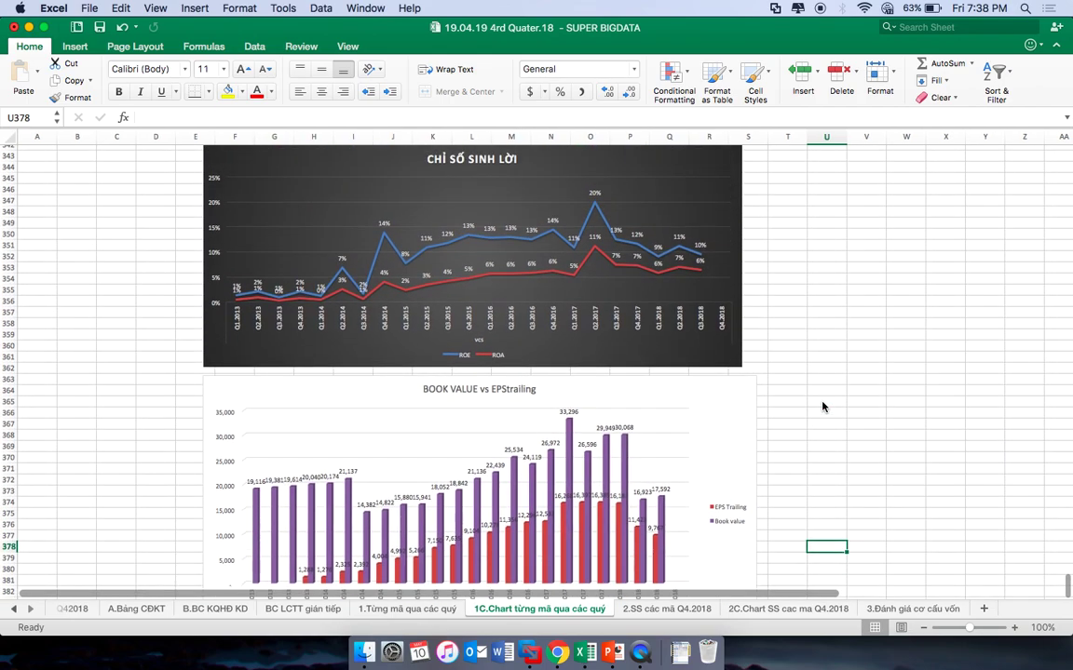
pyautogui.scroll(5, 823, 406)
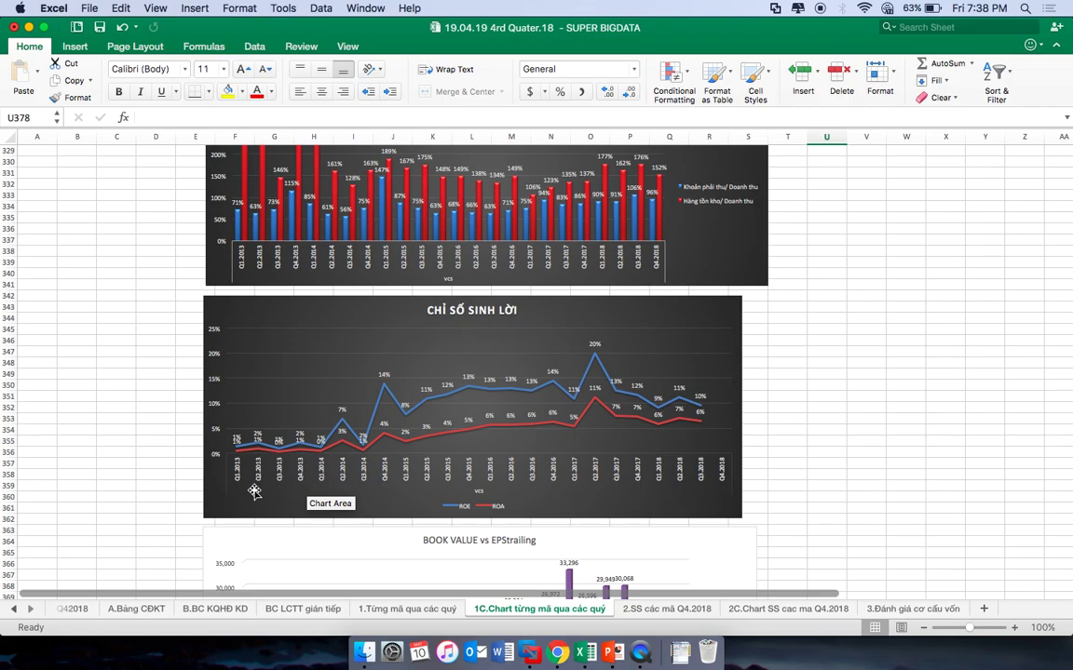
# Compare the CHỈ SỐ DOANH THU vs LỢI NHUẬN chart at the sheet's start with the VCS price chart in AmiBroker
pyautogui.scroll(20, 312, 433)
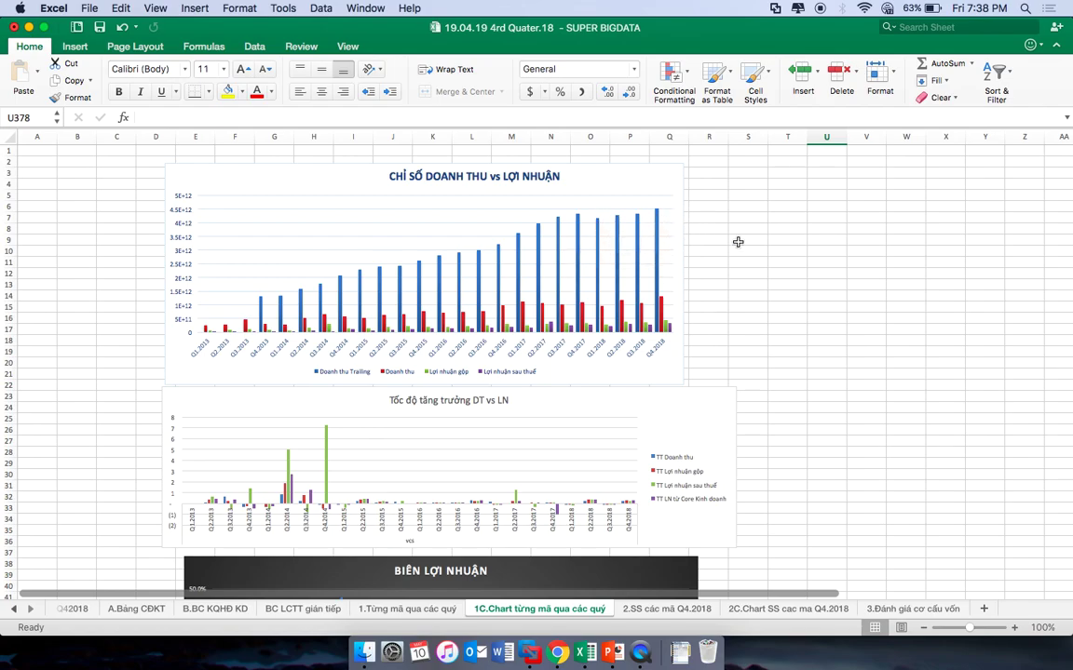
pyautogui.hotkey('ctrl', 'Right')
pyautogui.hotkey('ctrl', 'Right')
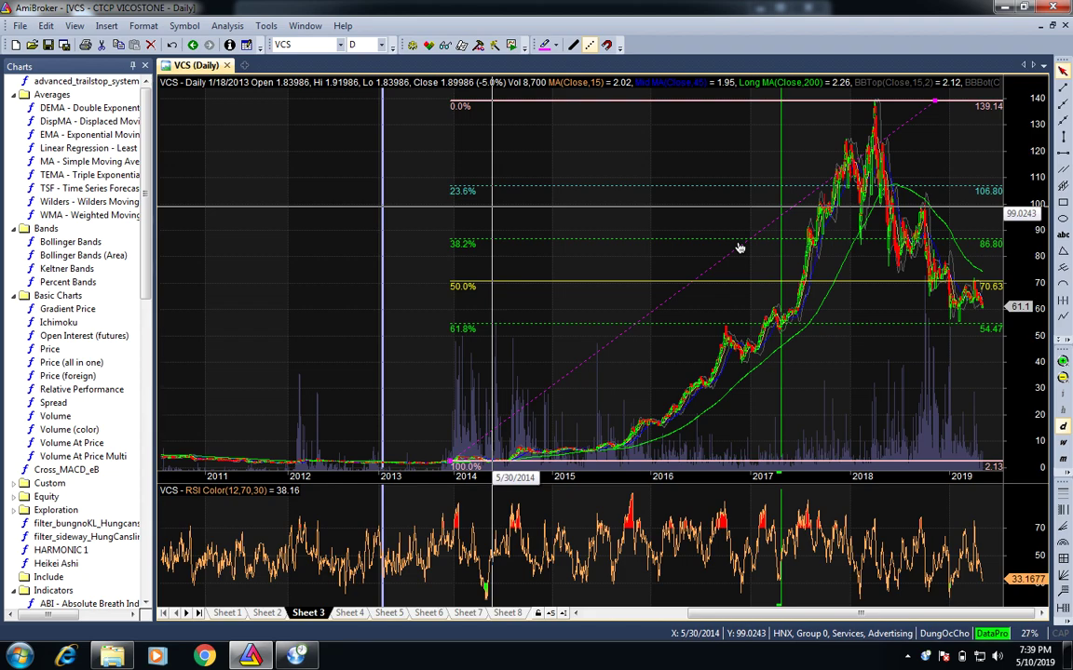
pyautogui.hotkey('ctrl', 'Left')
pyautogui.hotkey('ctrl', 'Left')
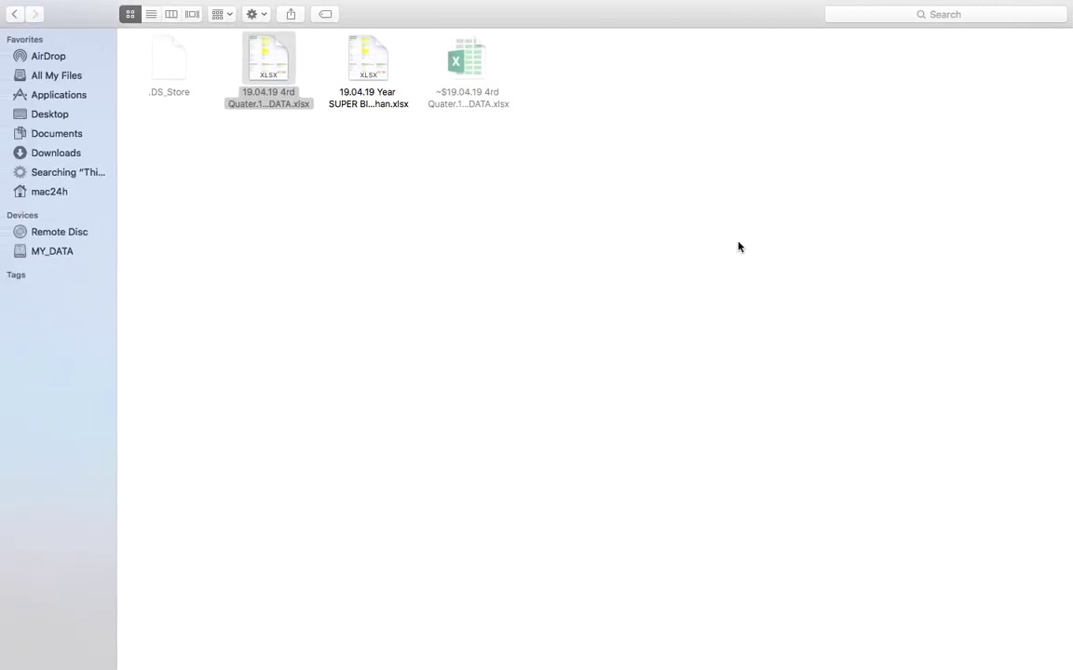
# Examine the Tốc độ tăng trưởng DT vs LN growth chart and the BIÊN LỢI NHUẬN margin chart in Excel
pyautogui.scroll(-2, 737, 247)
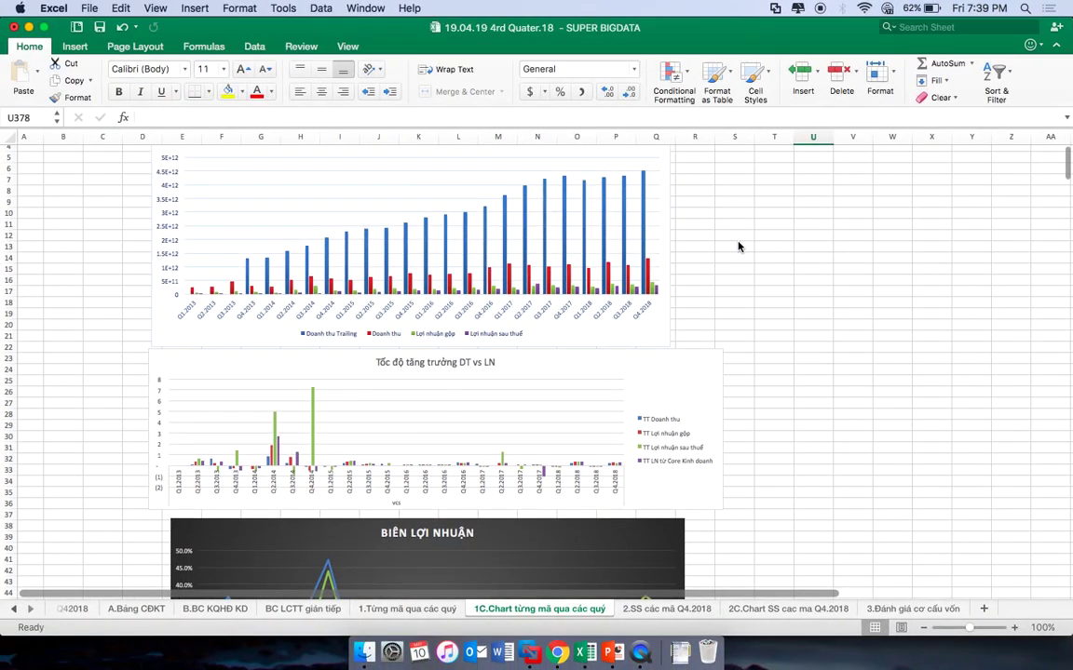
pyautogui.scroll(-5, 737, 247)
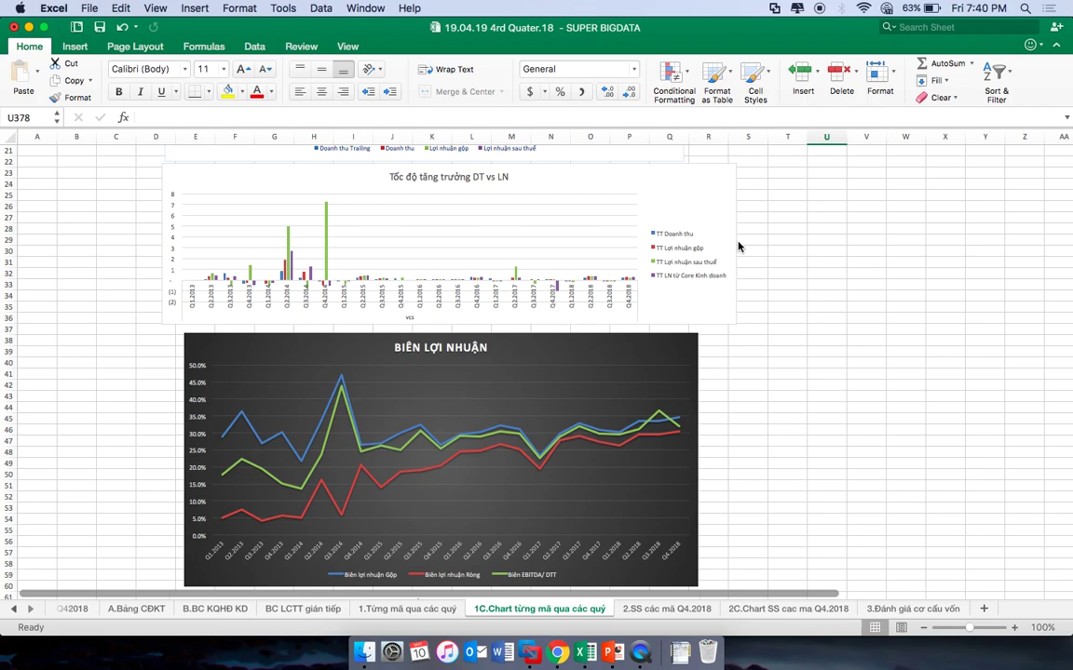
pyautogui.scroll(-2, 739, 246)
pyautogui.scroll(8, 738, 246)
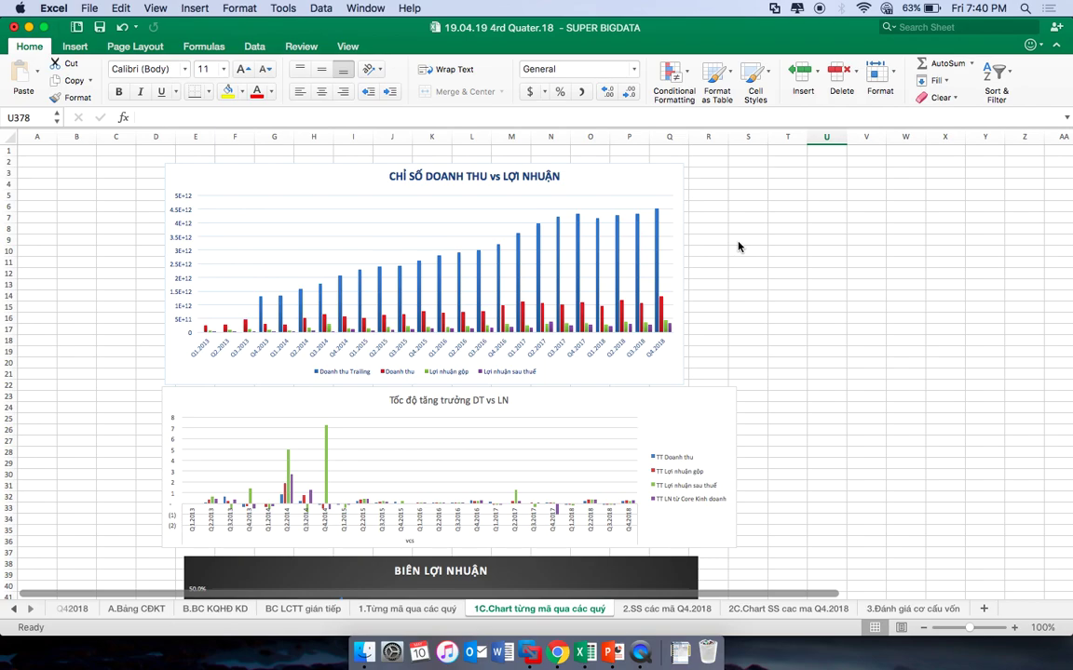
pyautogui.scroll(-5, 738, 246)
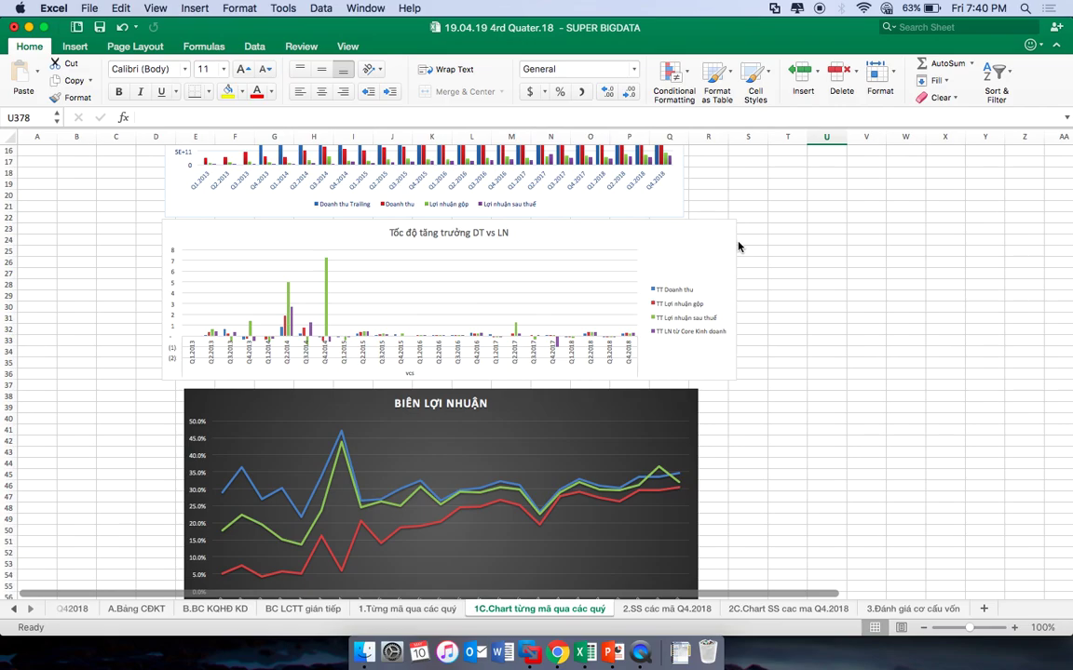
# Check the profit margin chart against the VCS price chart in AmiBroker, and switch to the VICOSTONE page in Chrome
pyautogui.hotkey('ctrl', 'Right')
pyautogui.hotkey('ctrl', 'Right')
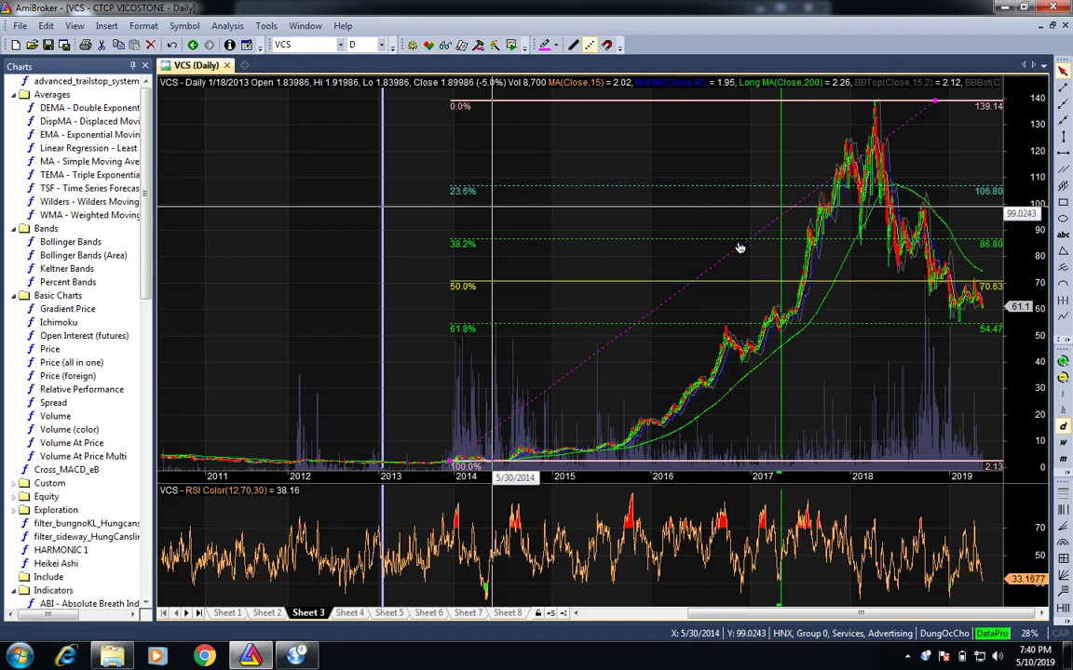
pyautogui.hotkey('ctrl', 'Left')
pyautogui.hotkey('ctrl', 'Left')
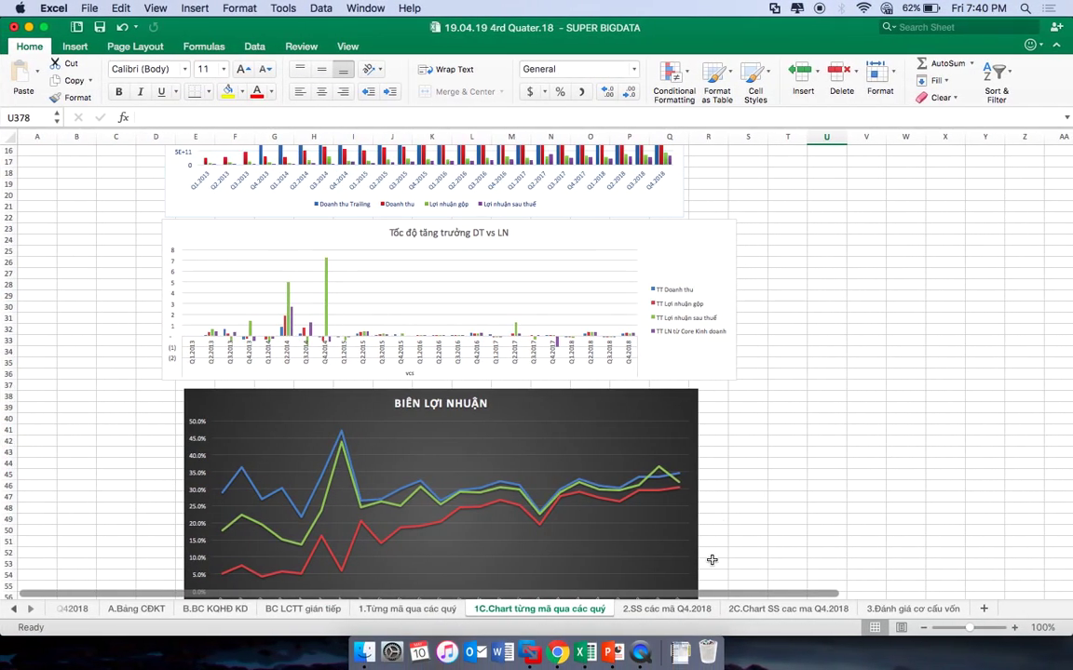
pyautogui.click(555, 654)
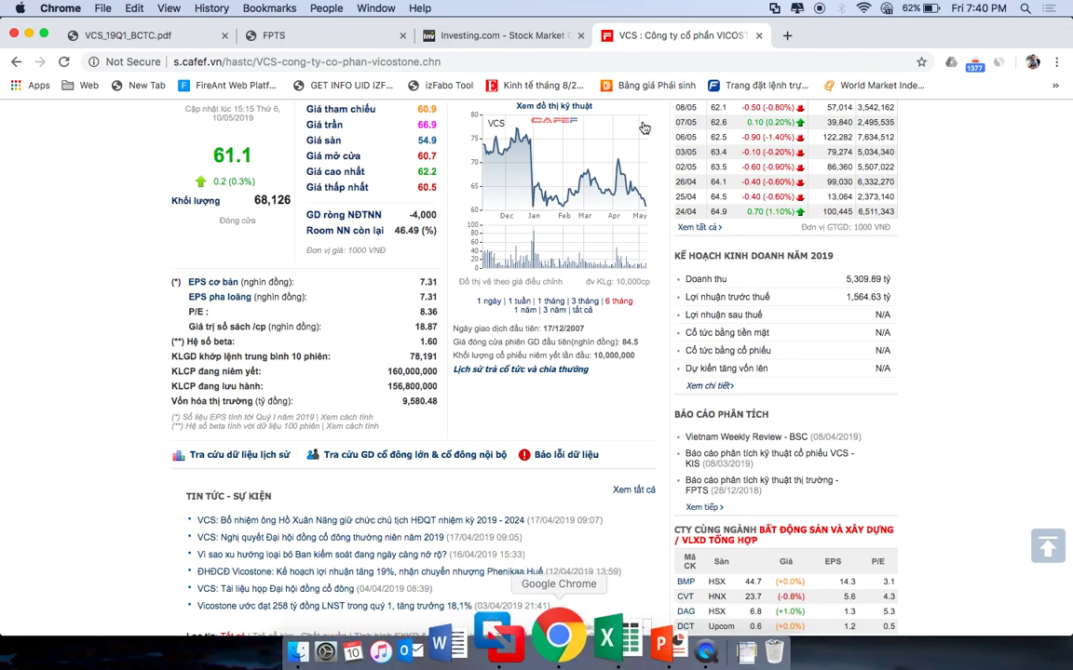
# Open the VCS_19Q1_BCTC.pdf report in Chrome and examine the short-term assets section (A - TÀI SẢN NGẮN HẠN) of the balance sheet
pyautogui.click(115, 35)
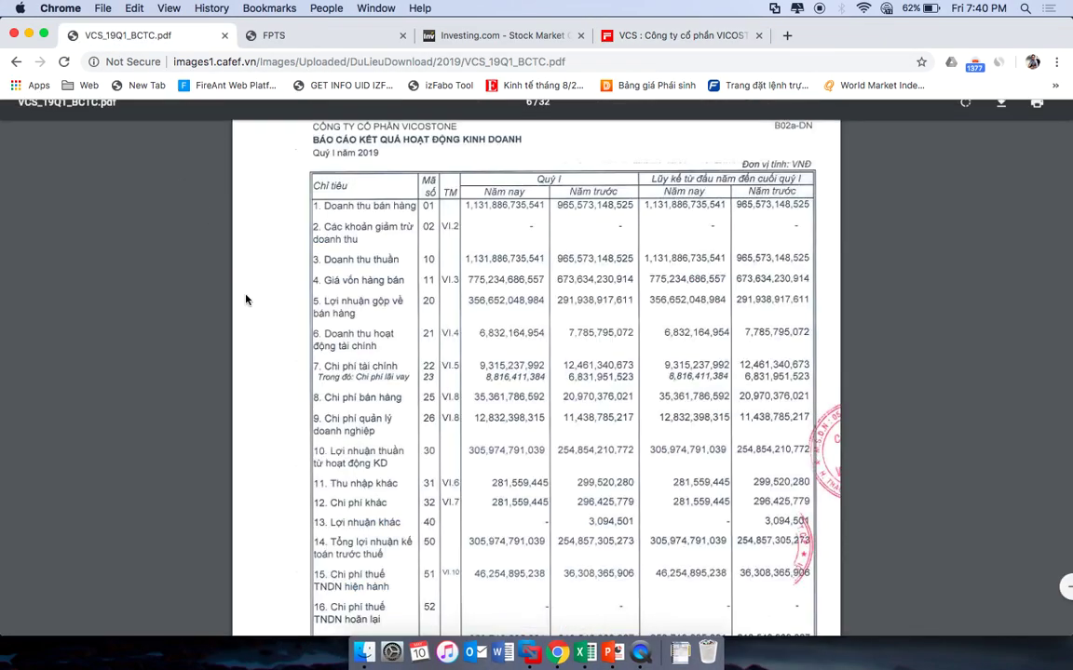
pyautogui.scroll(20, 268, 337)
pyautogui.scroll(-10, 268, 337)
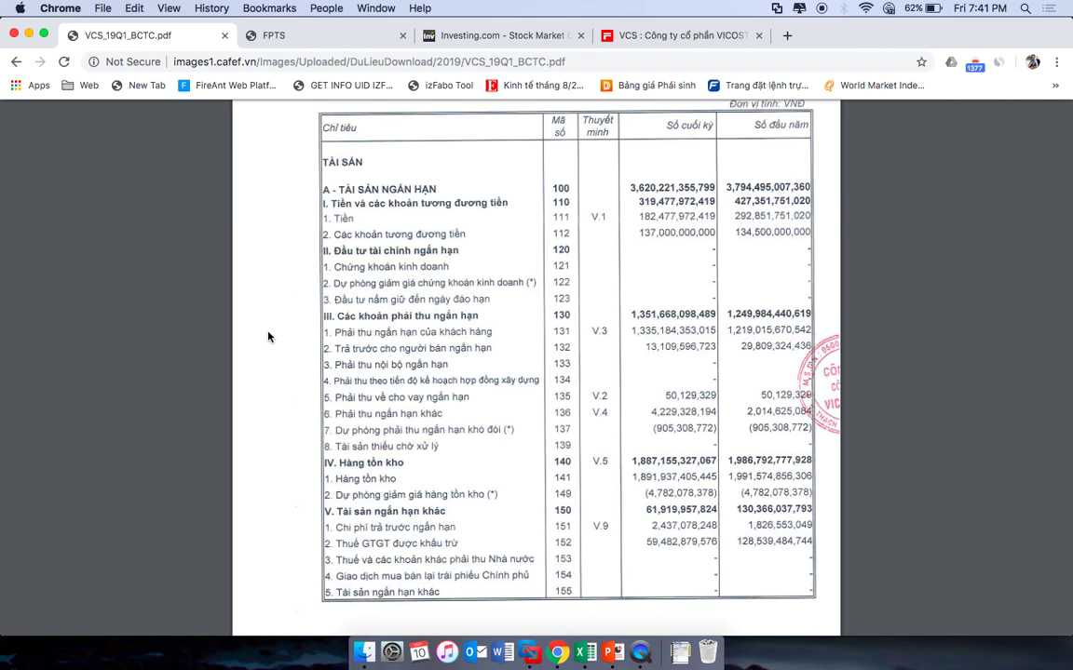
pyautogui.scroll(-1, 268, 337)
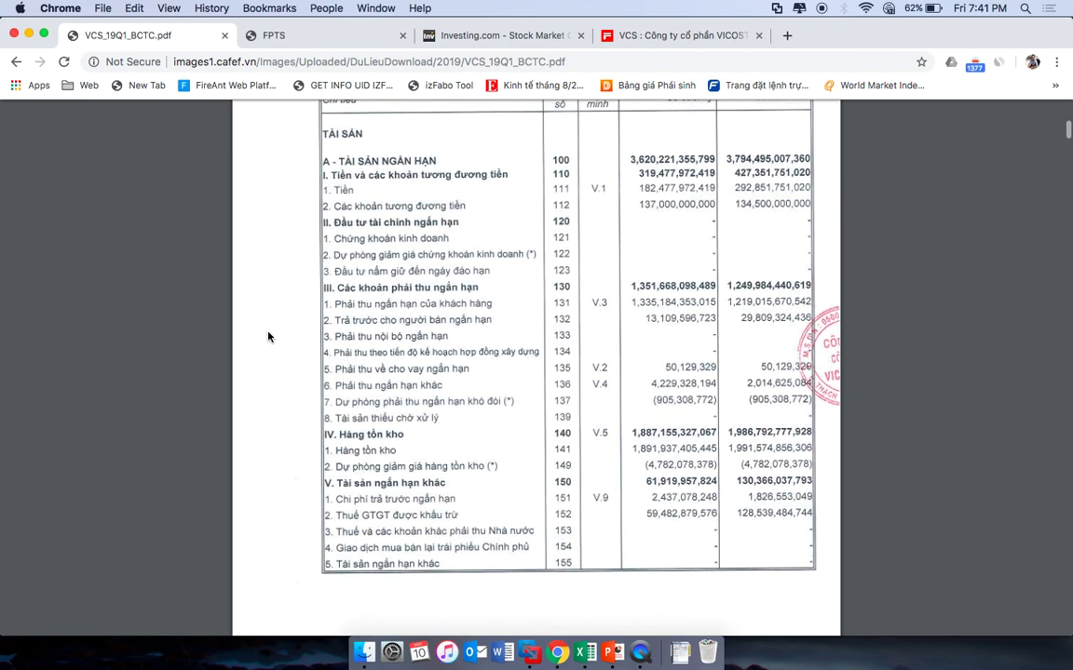
pyautogui.scroll(-4, 269, 337)
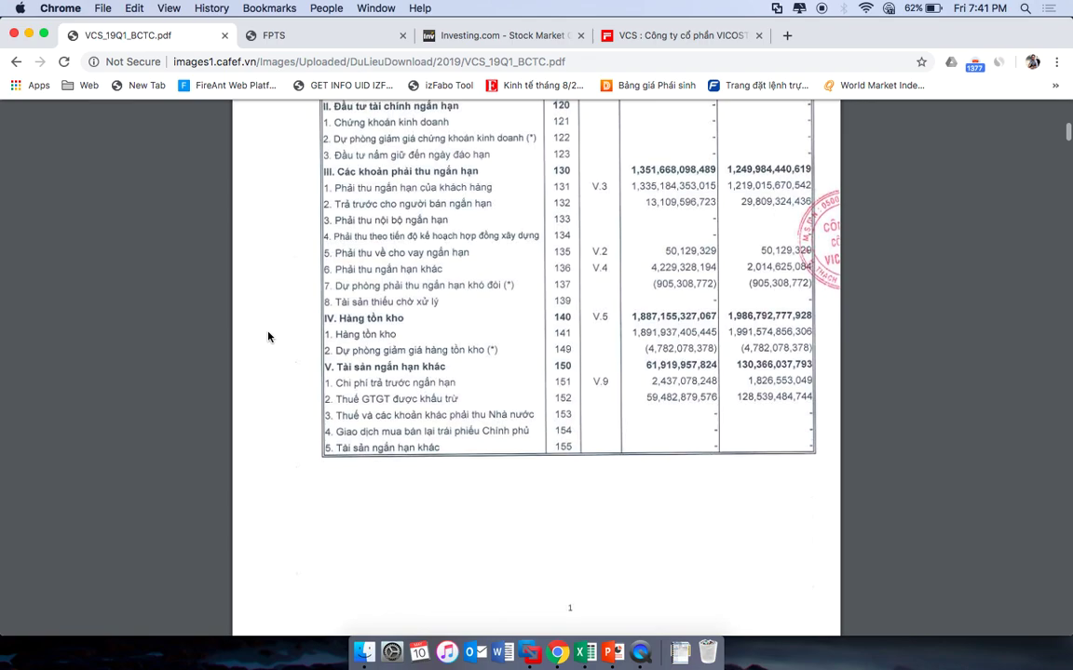
pyautogui.scroll(-1, 269, 337)
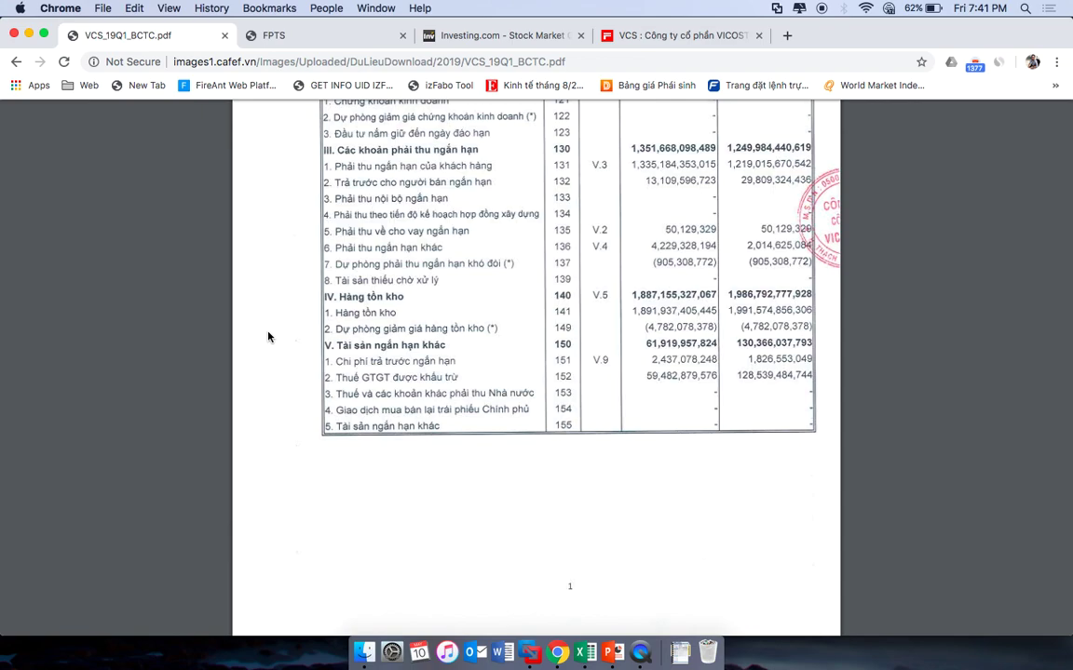
pyautogui.scroll(-1, 268, 338)
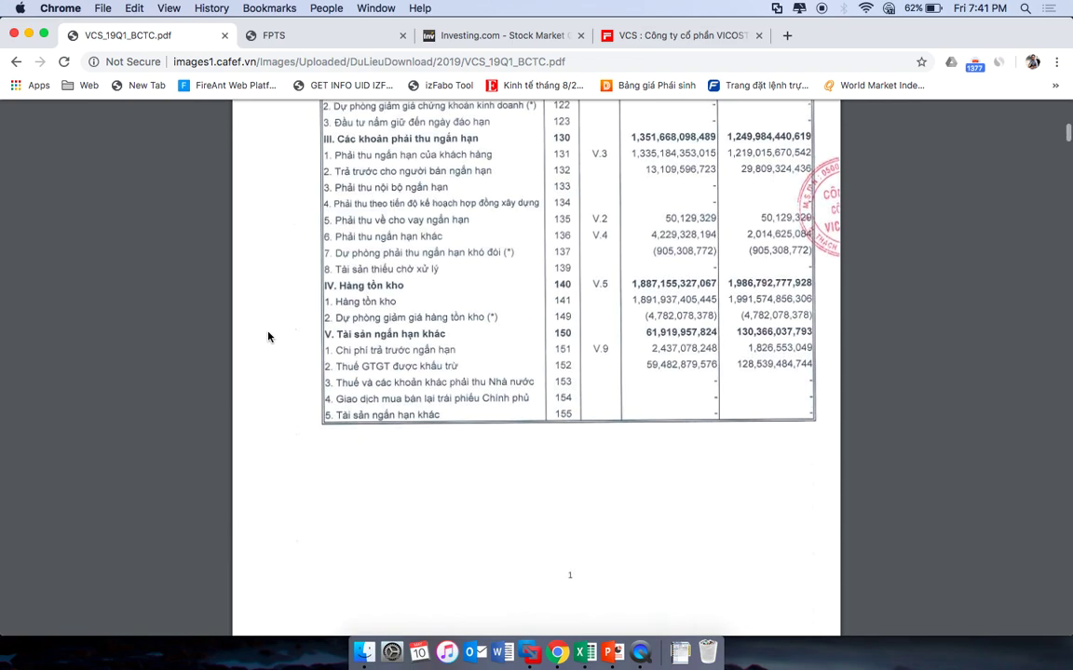
pyautogui.scroll(-1, 268, 337)
pyautogui.scroll(-3, 269, 337)
# Read the long-term assets section (B - TÀI SẢN DÀI HẠN) of the balance sheet through to the total assets row
pyautogui.scroll(-10, 268, 337)
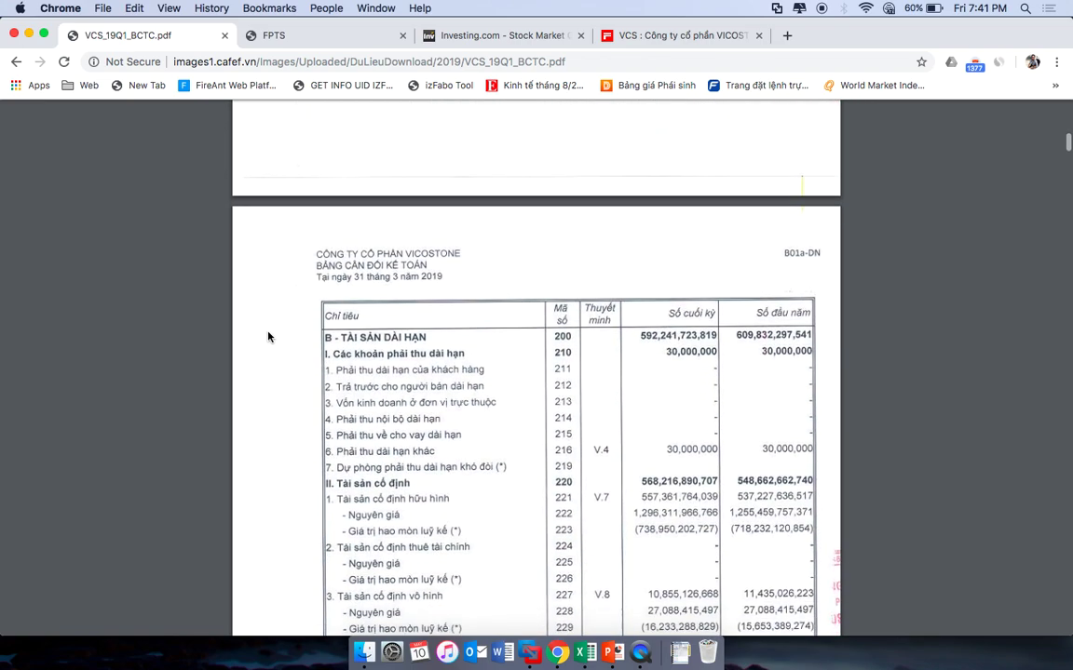
pyautogui.scroll(-3, 268, 337)
pyautogui.scroll(-1, 268, 337)
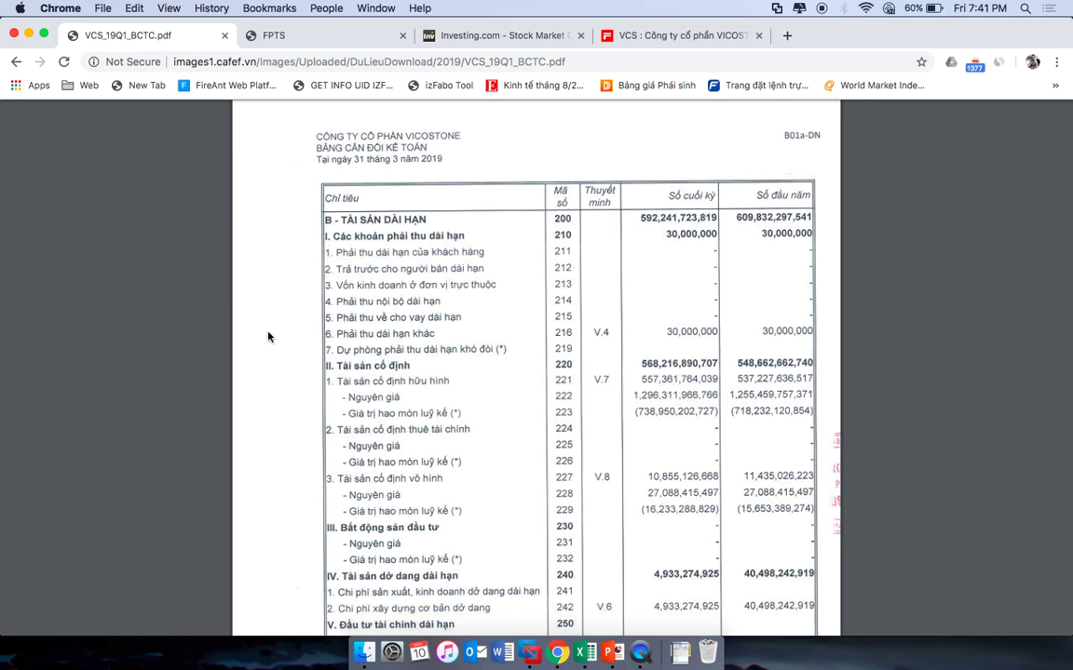
pyautogui.scroll(-2, 268, 337)
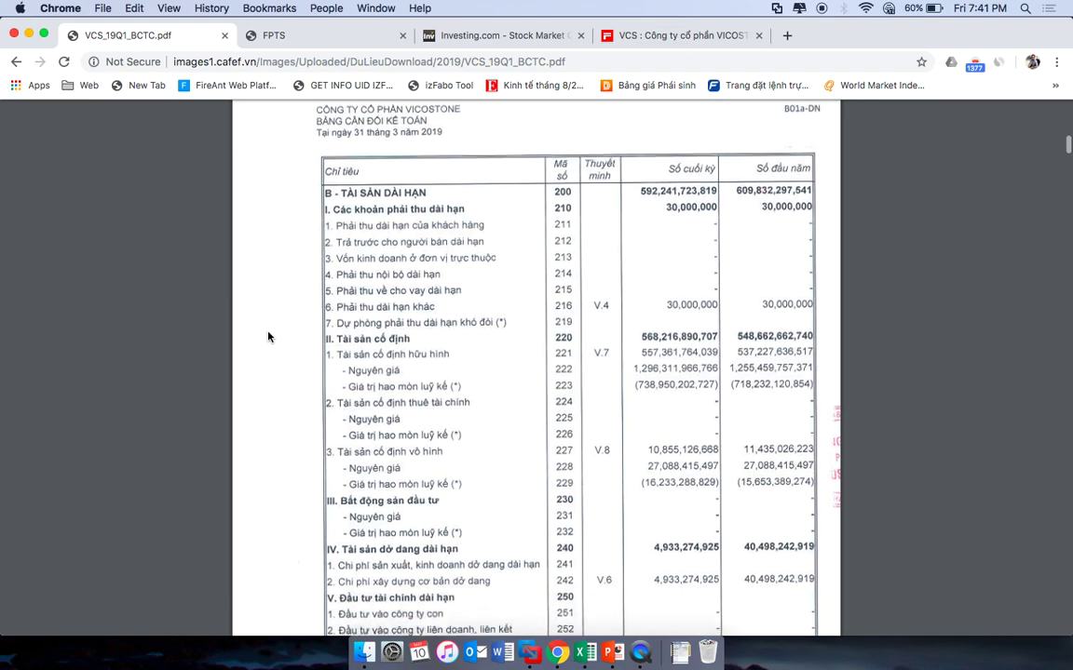
pyautogui.scroll(-1, 268, 337)
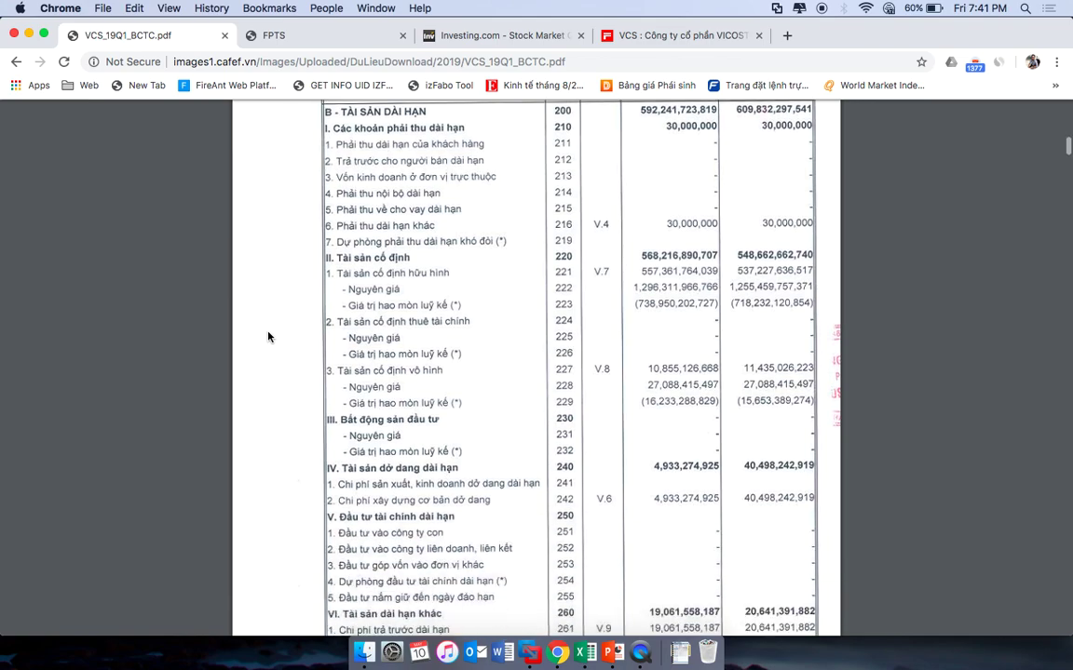
pyautogui.scroll(-4, 268, 337)
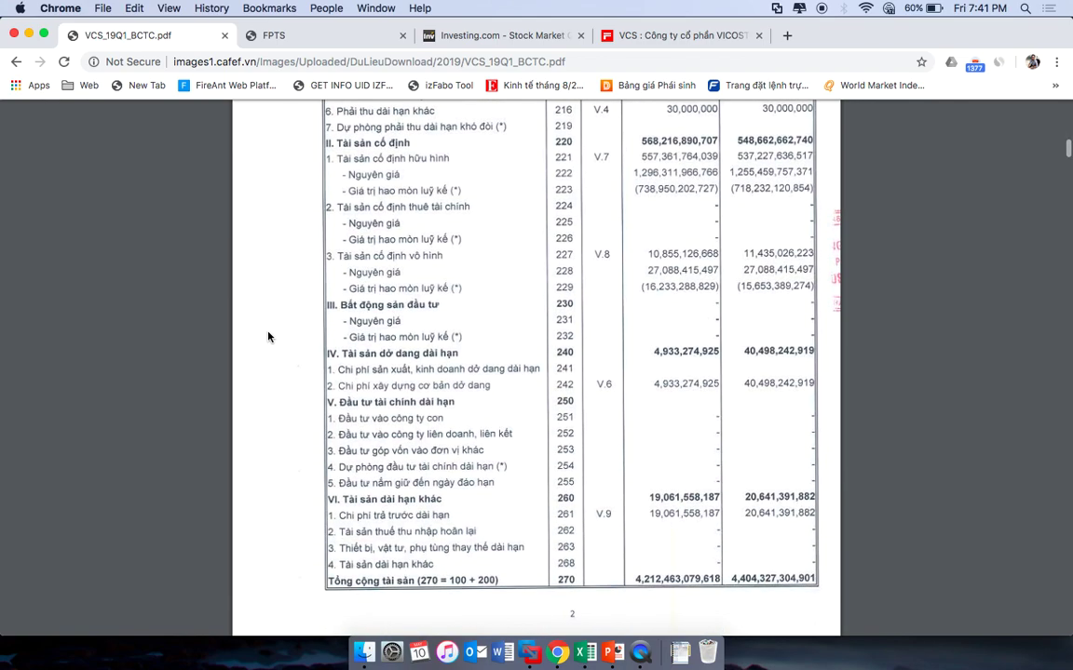
pyautogui.scroll(-1, 269, 337)
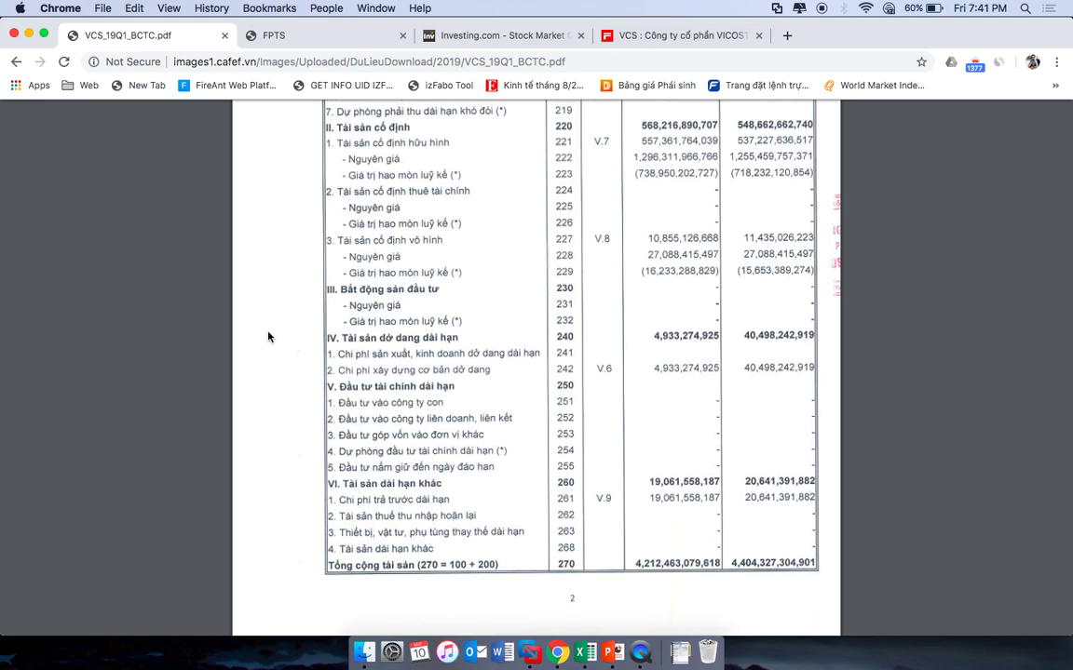
# Examine the liabilities section (C - NỢ PHẢI TRẢ), covering the short-term and long-term debt items
pyautogui.scroll(-10, 268, 337)
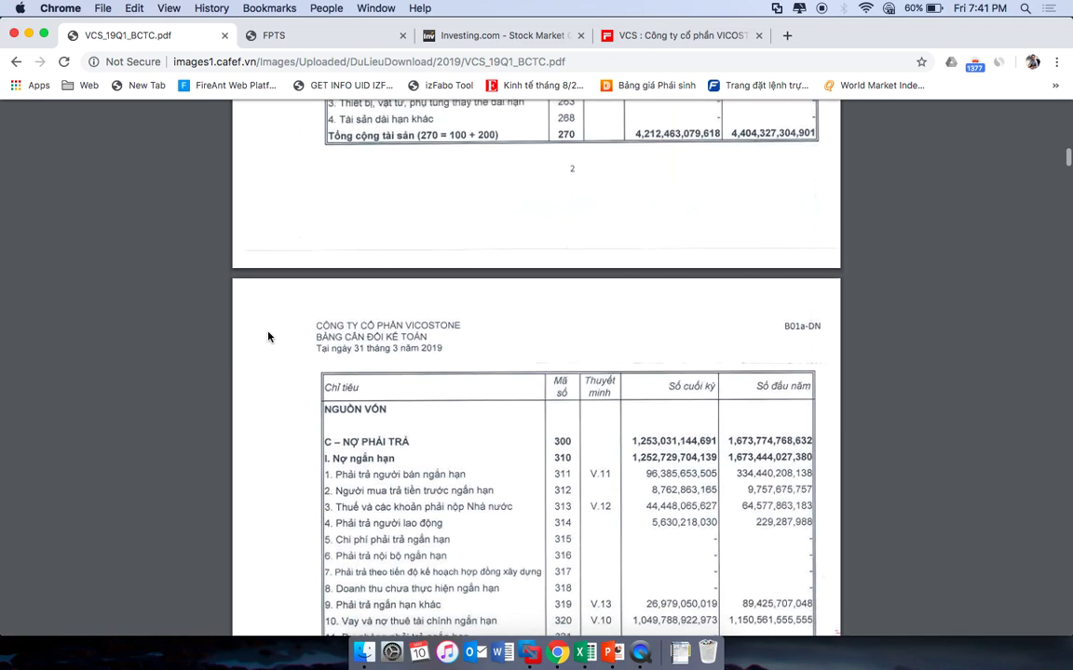
pyautogui.scroll(-3, 268, 337)
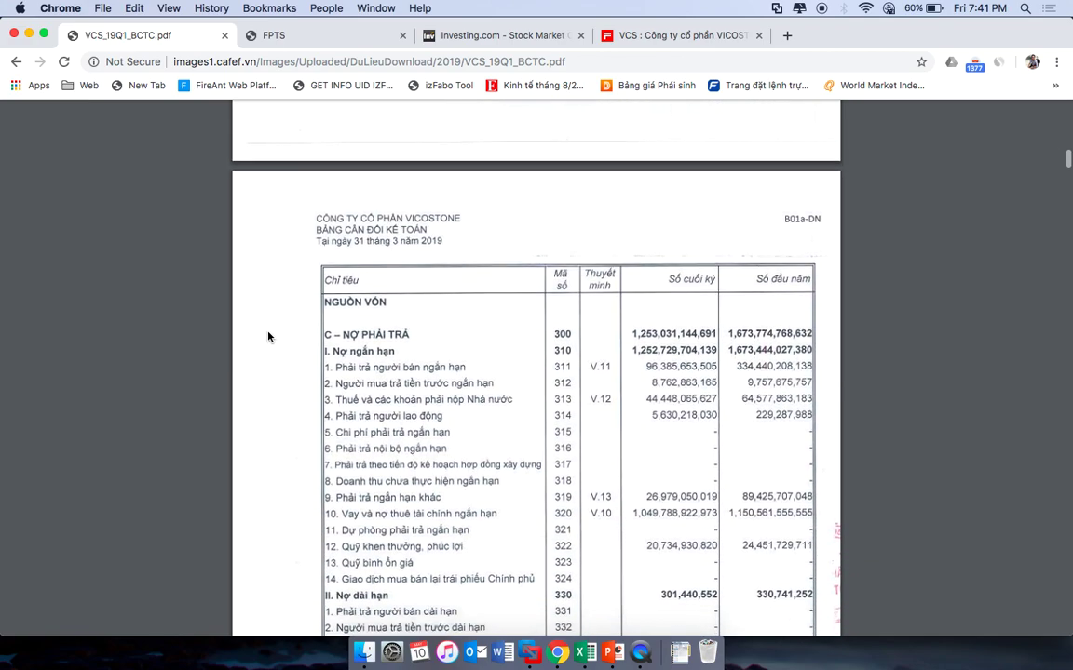
pyautogui.scroll(-4, 268, 337)
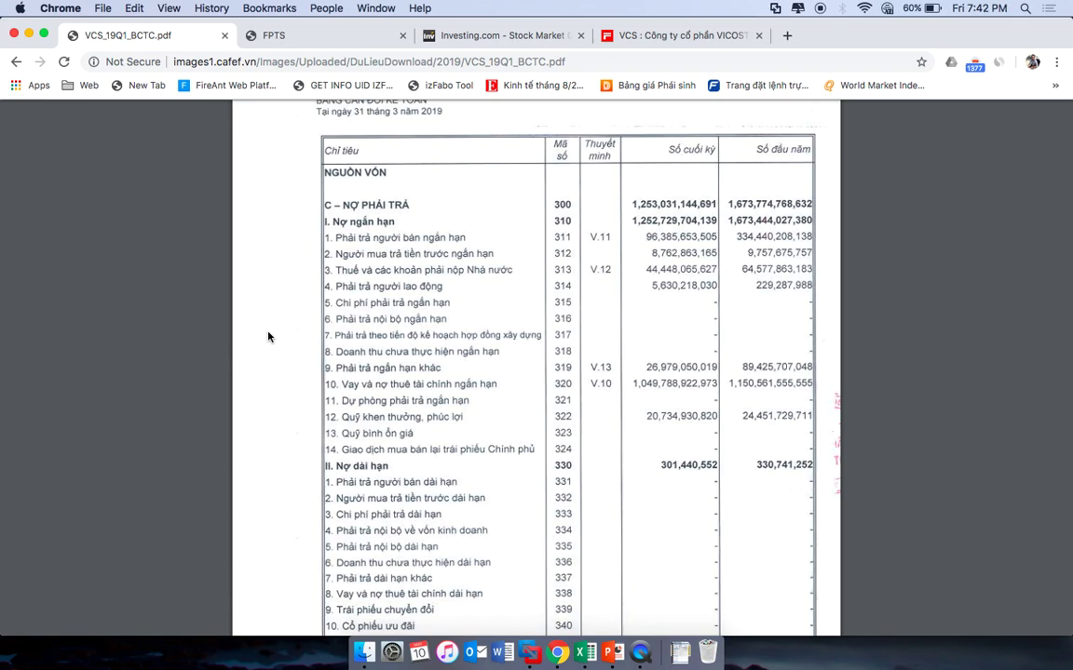
pyautogui.scroll(-1, 268, 337)
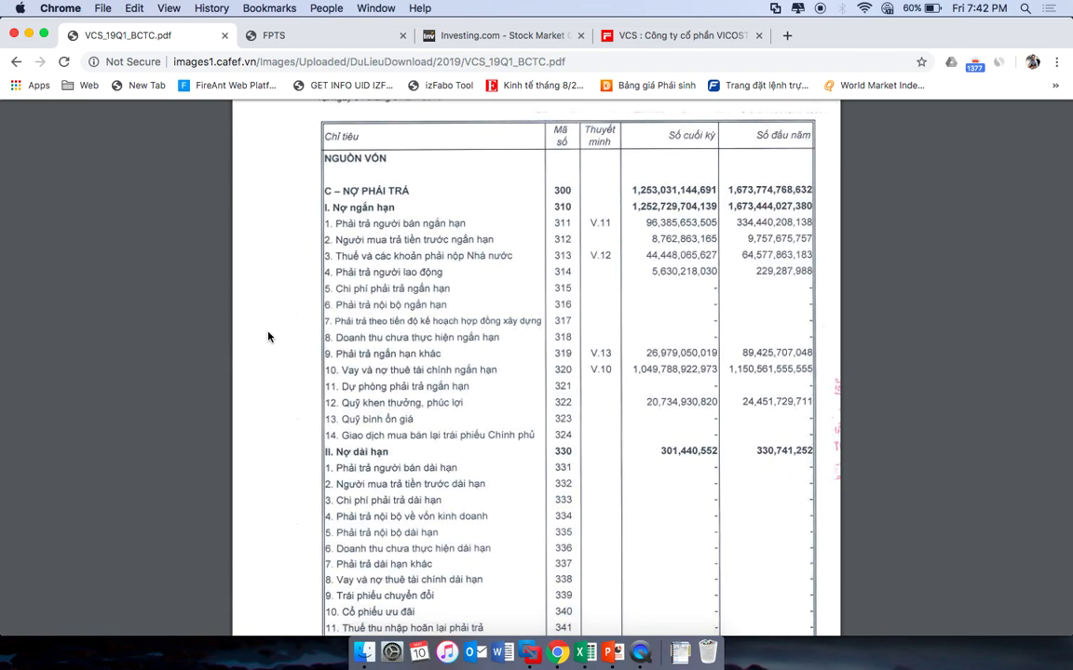
pyautogui.scroll(-5, 268, 337)
pyautogui.scroll(-8, 268, 337)
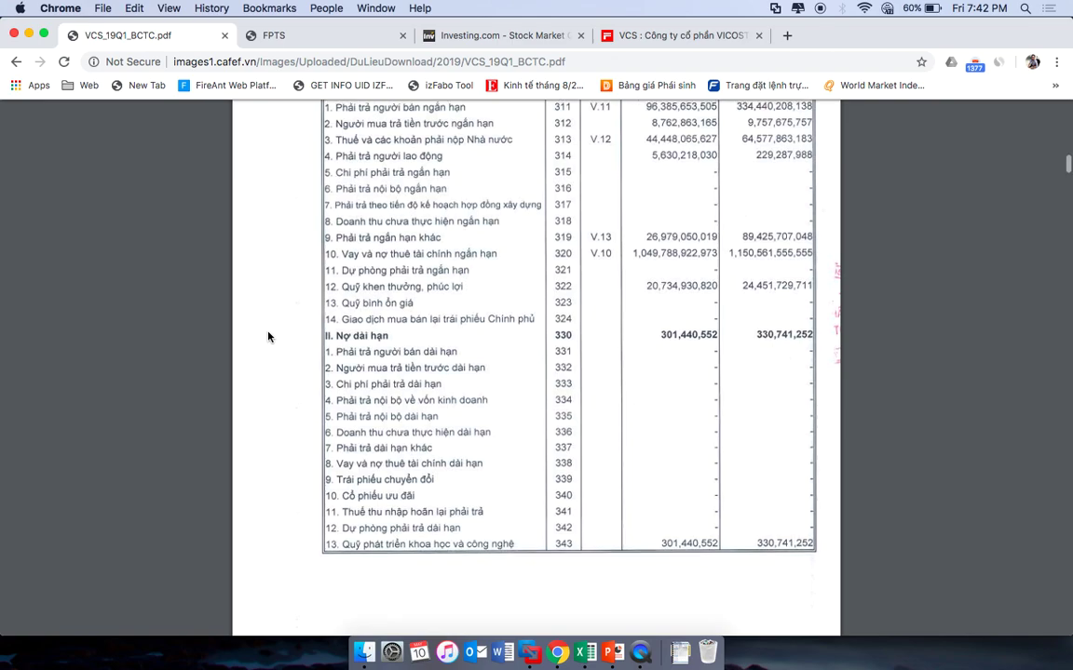
pyautogui.scroll(-13, 268, 337)
pyautogui.scroll(14, 268, 337)
pyautogui.scroll(10, 268, 337)
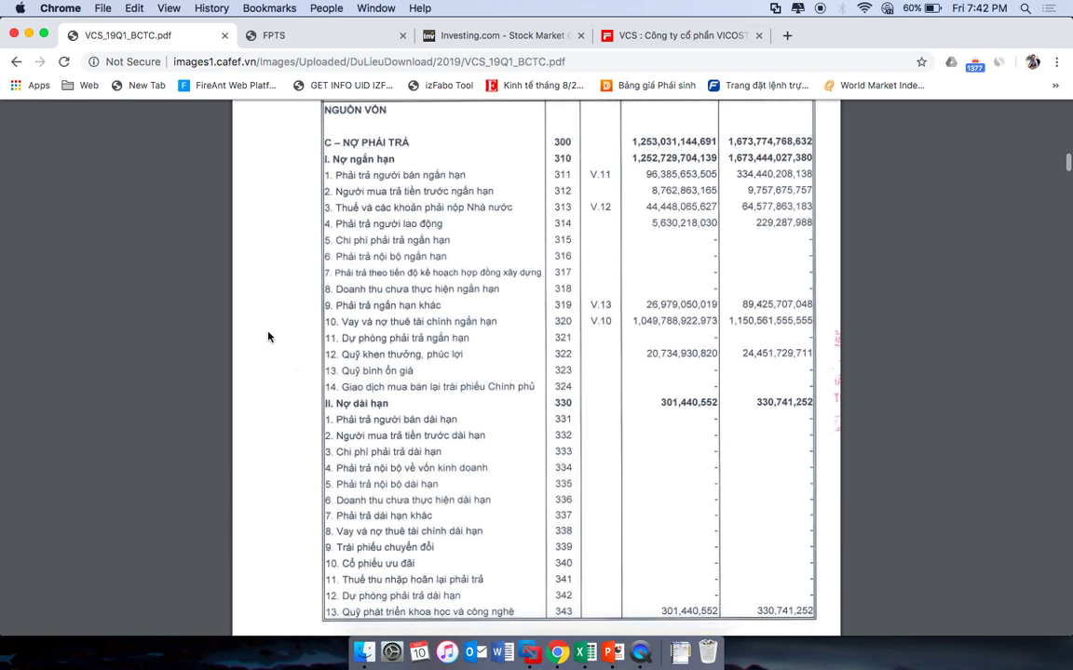
# Review the owner's equity section (D - VỐN CHỦ SỞ HỮU) and the Q1 2019 income statement through to after-tax profit and EPS
pyautogui.scroll(-19, 268, 337)
pyautogui.scroll(-13, 268, 337)
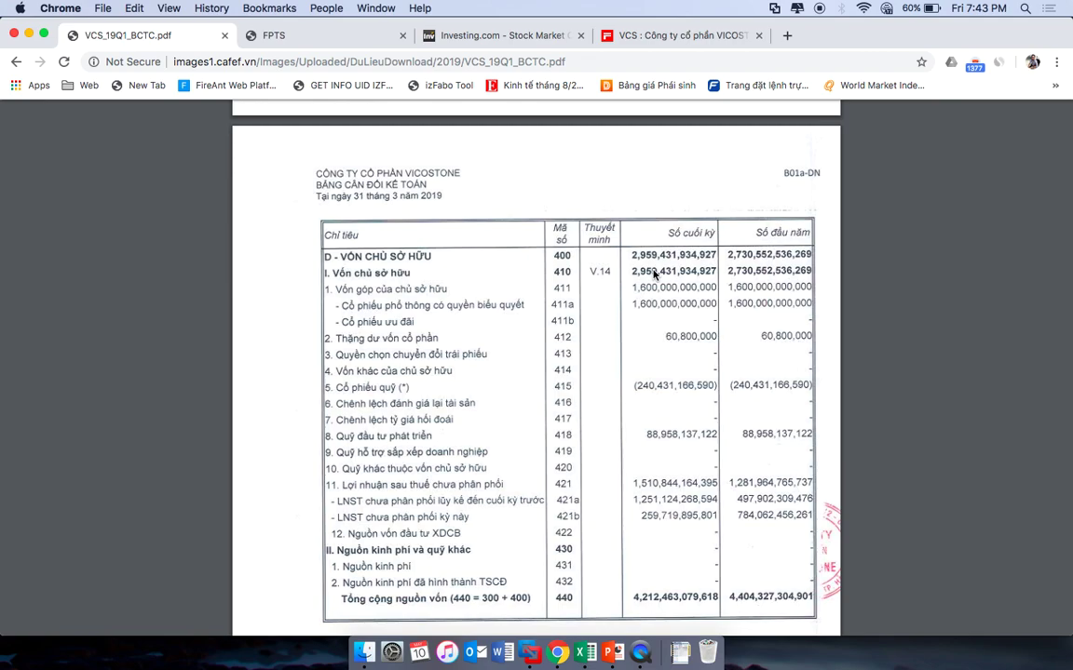
pyautogui.scroll(-10, 634, 372)
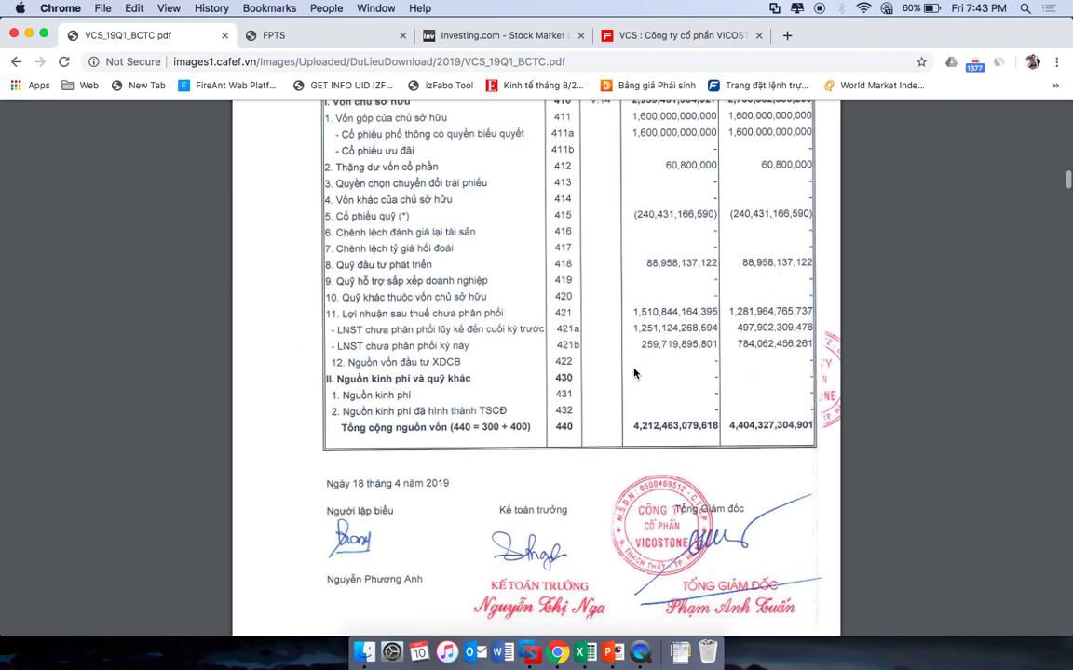
pyautogui.scroll(-10, 634, 373)
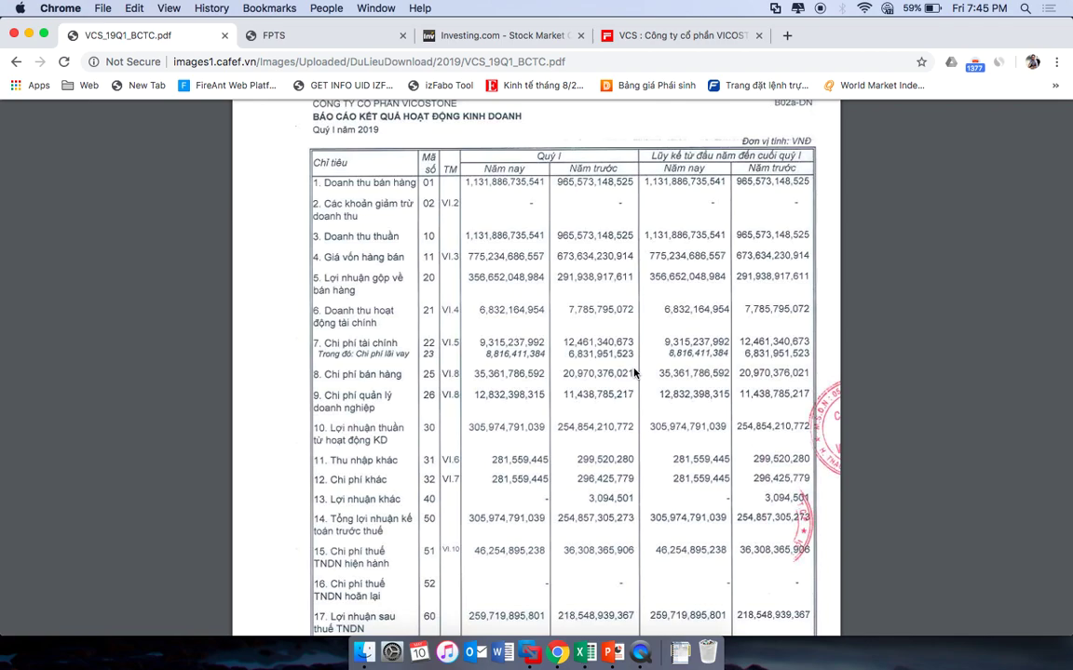
pyautogui.scroll(-3, 634, 372)
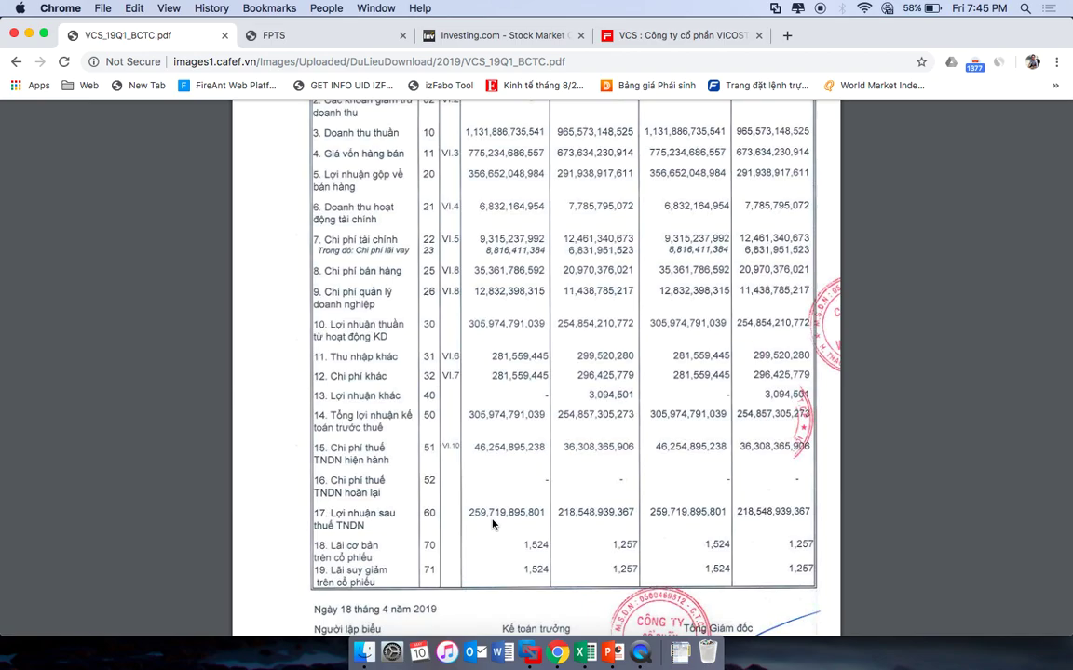
# Switch to the Excel charts sheet and examine the CHỈ SỐ THANH TOÁN liquidity chart and the ĐÒN BẨY leverage chart
pyautogui.click(596, 658)
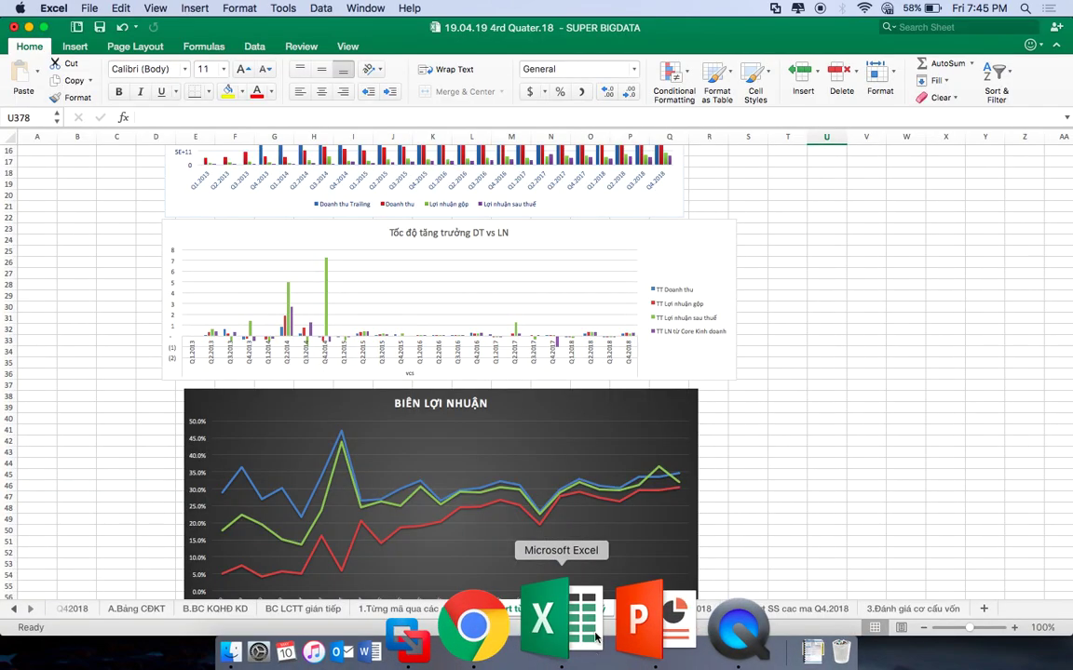
pyautogui.scroll(-20, 665, 326)
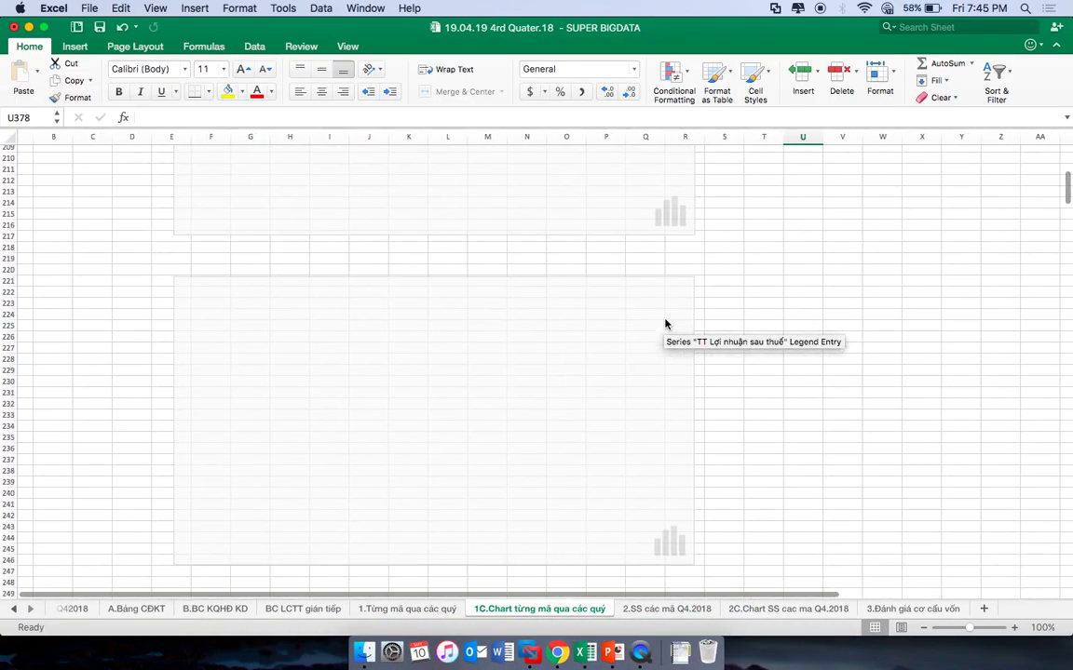
pyautogui.scroll(-15, 719, 395)
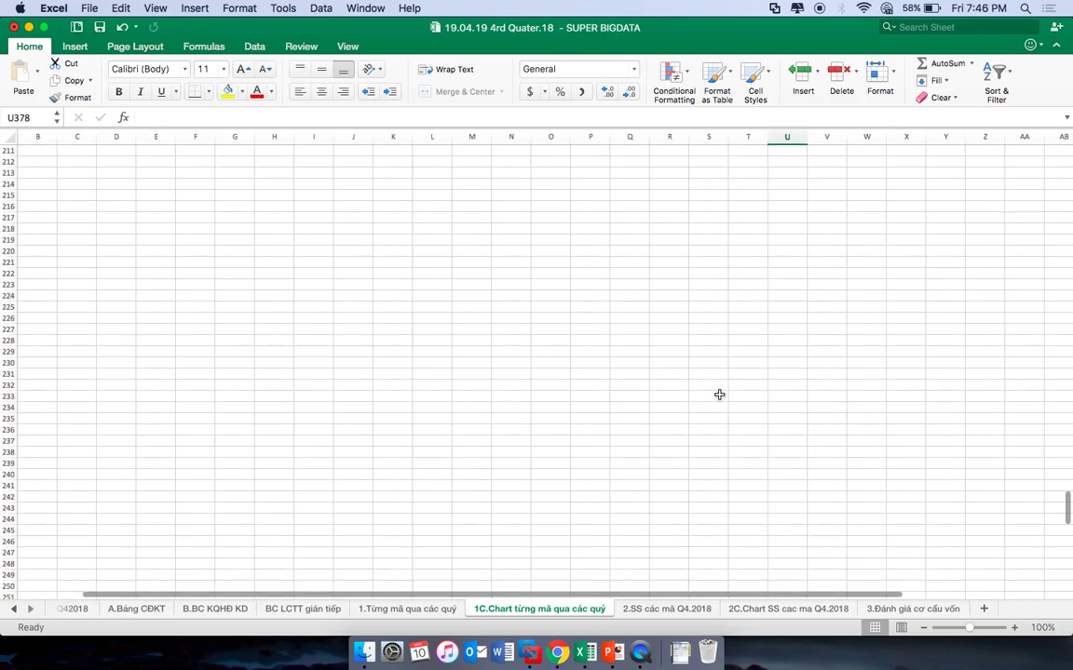
pyautogui.click(719, 395)
pyautogui.scroll(-10, 719, 394)
pyautogui.scroll(-5, 719, 395)
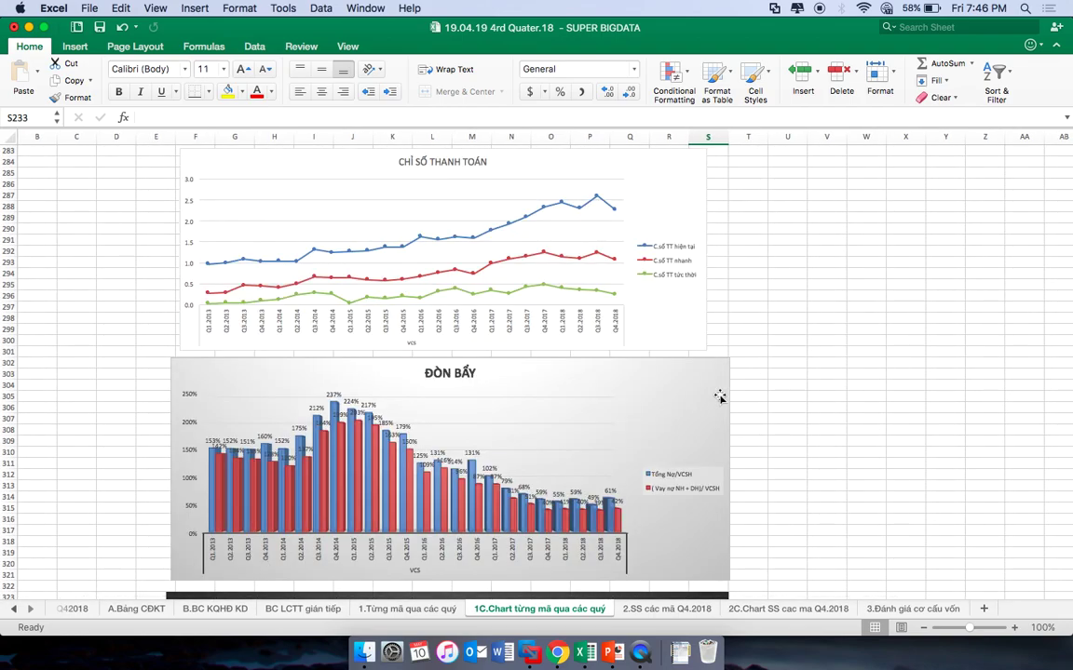
pyautogui.scroll(-2, 719, 397)
pyautogui.scroll(-1, 720, 398)
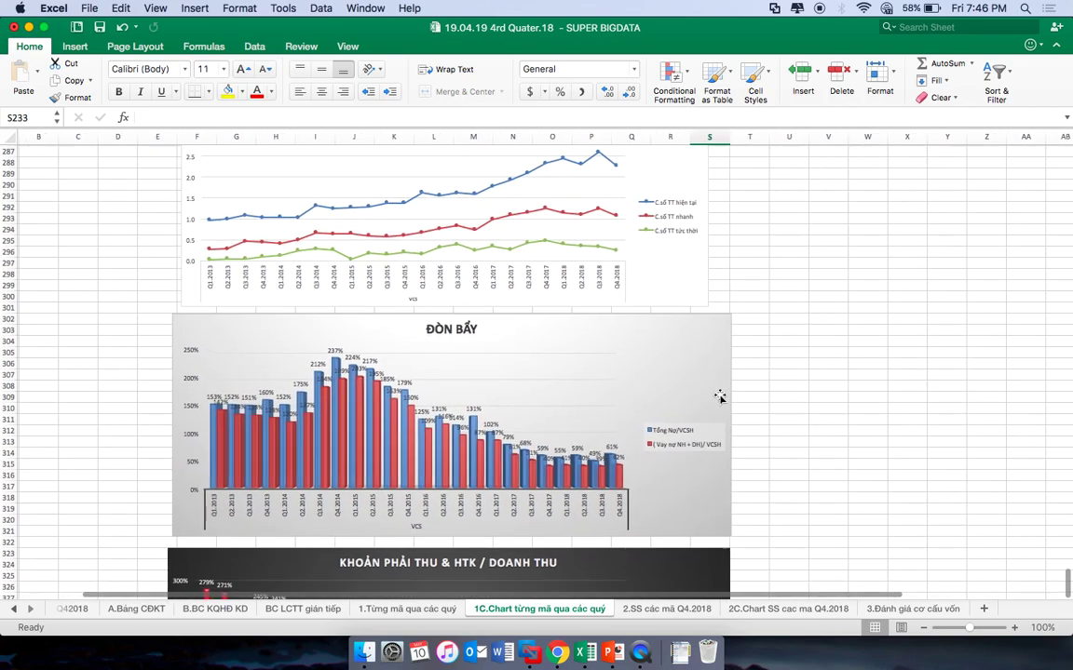
pyautogui.click(808, 398)
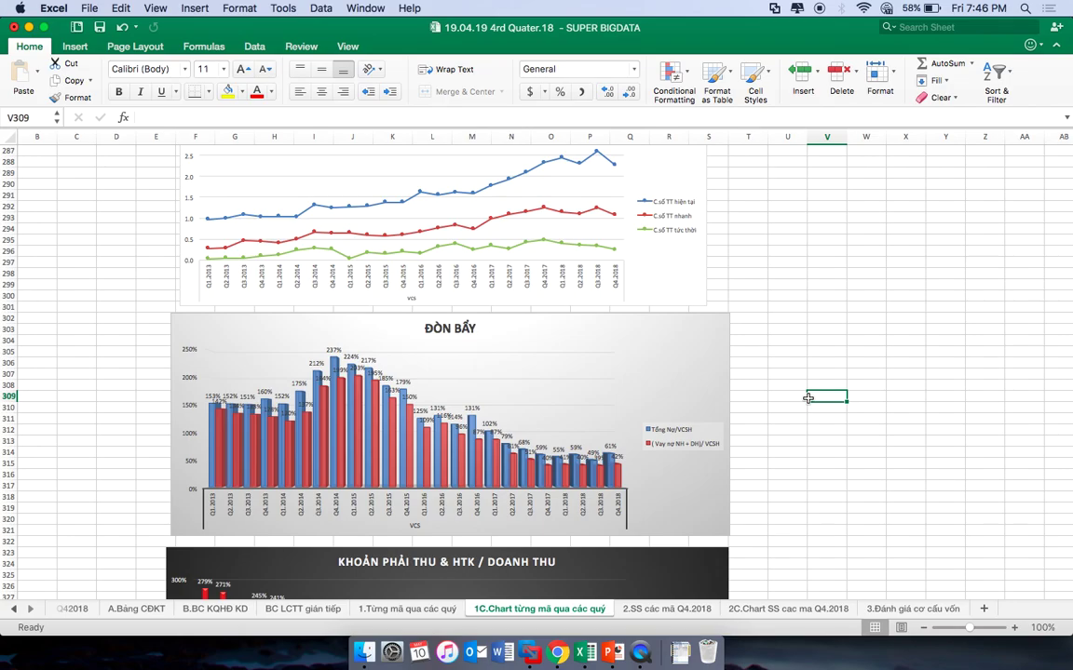
# Review the KHOẢN PHẢI THU & HTK / DOANH THU chart and the profitability and book value charts below it
pyautogui.scroll(-10, 808, 398)
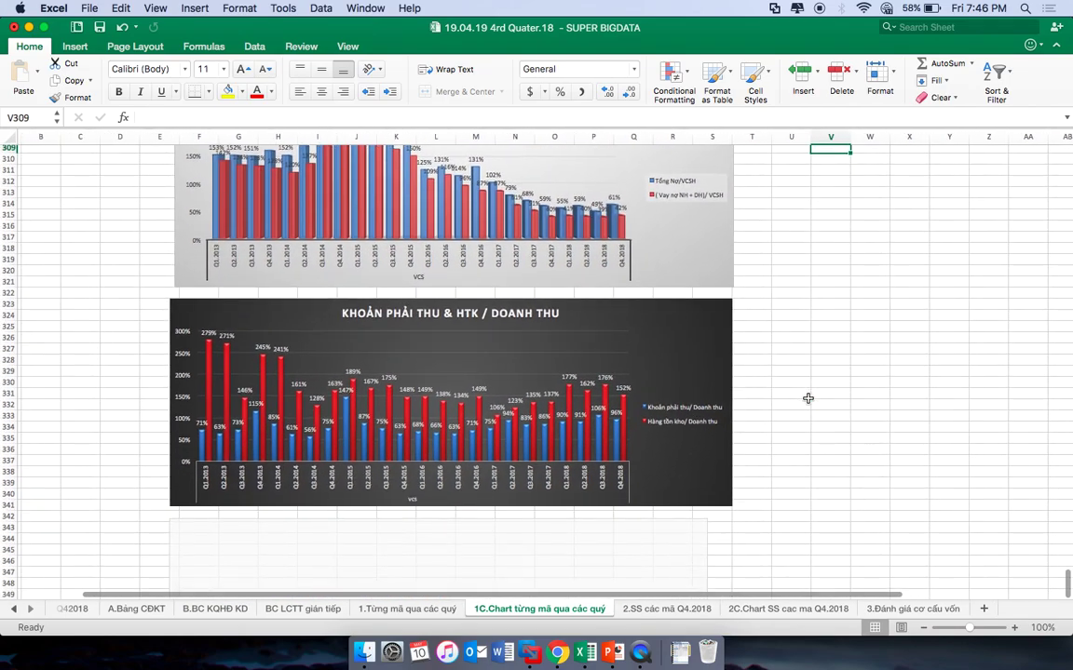
pyautogui.click(808, 433)
pyautogui.scroll(-9, 808, 435)
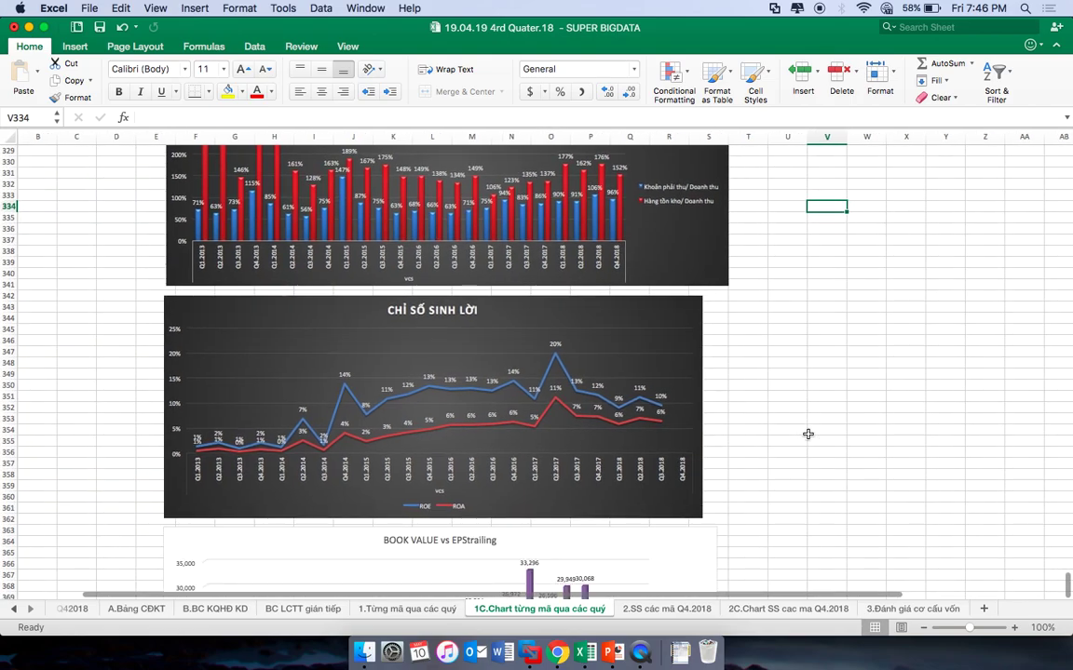
pyautogui.scroll(-9, 808, 434)
pyautogui.hscroll(1, 809, 434)
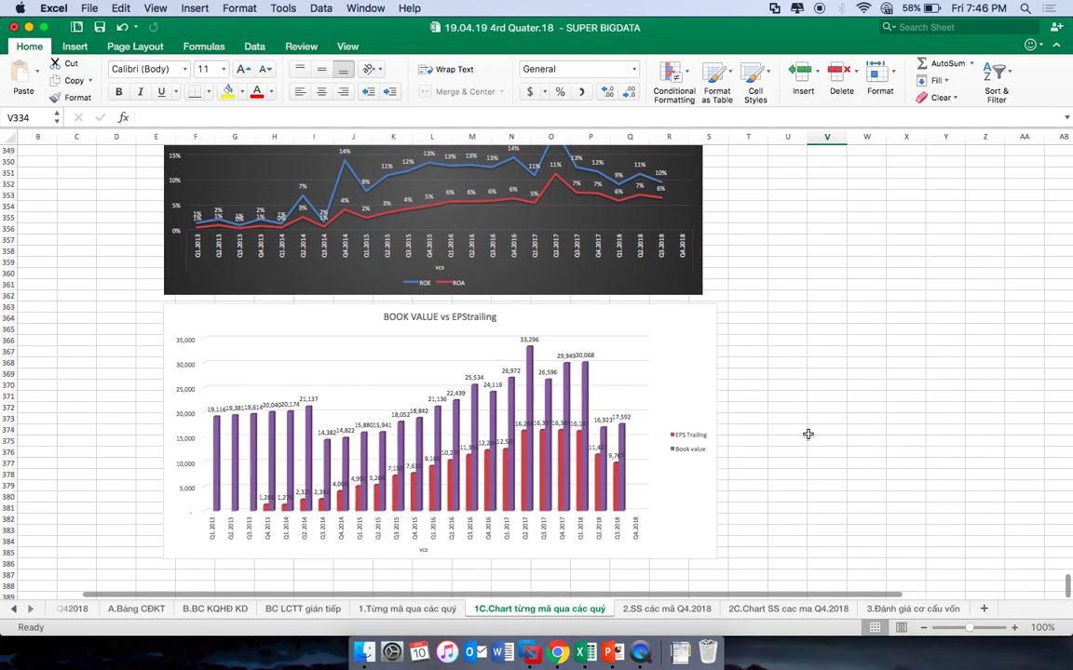
# Look through the LƯU CHUYỂN TIỀN TỆ cash flow chart and the turnover chart, and examine the ĐỊNH GIÁ PB / PS valuation chart
pyautogui.scroll(-10, 765, 506)
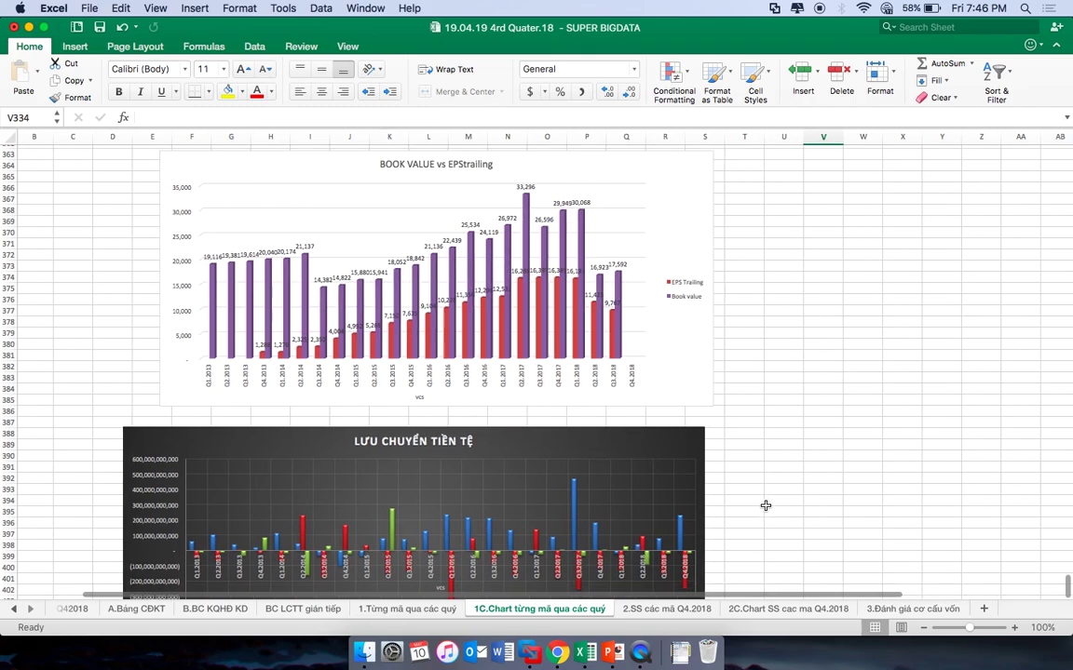
pyautogui.scroll(-8, 765, 505)
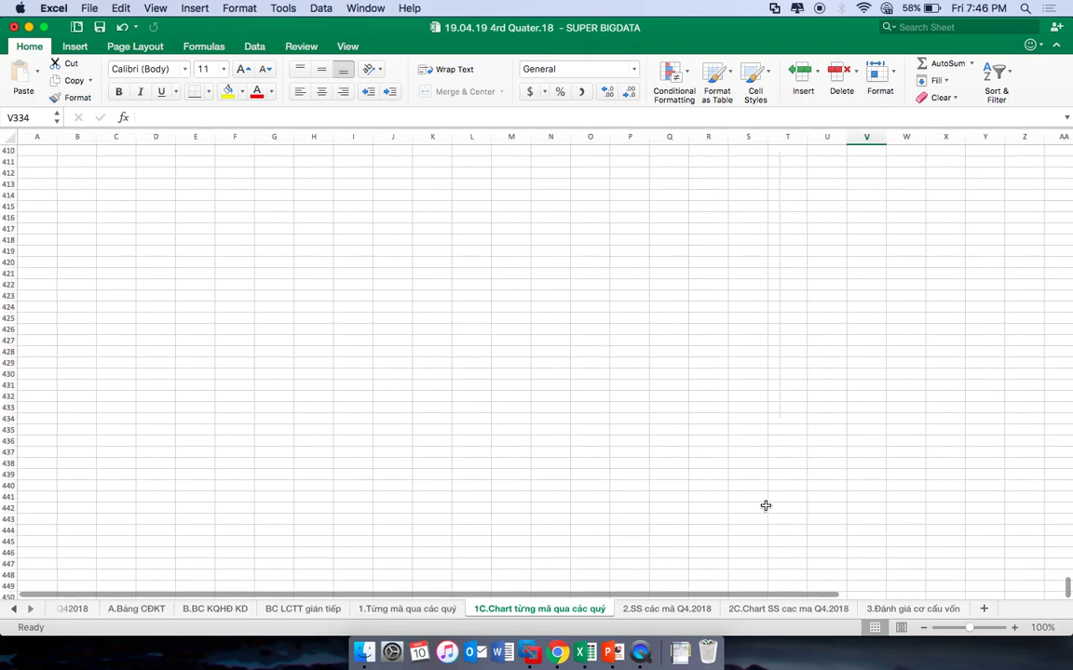
pyautogui.scroll(-10, 765, 506)
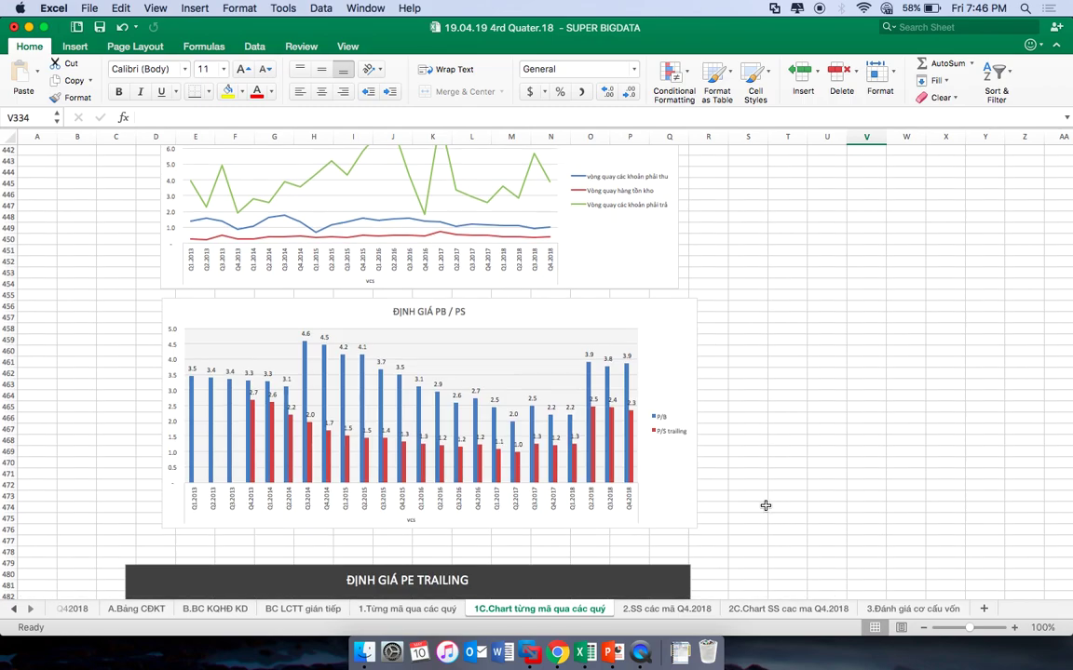
pyautogui.scroll(-3, 765, 505)
pyautogui.scroll(1, 765, 505)
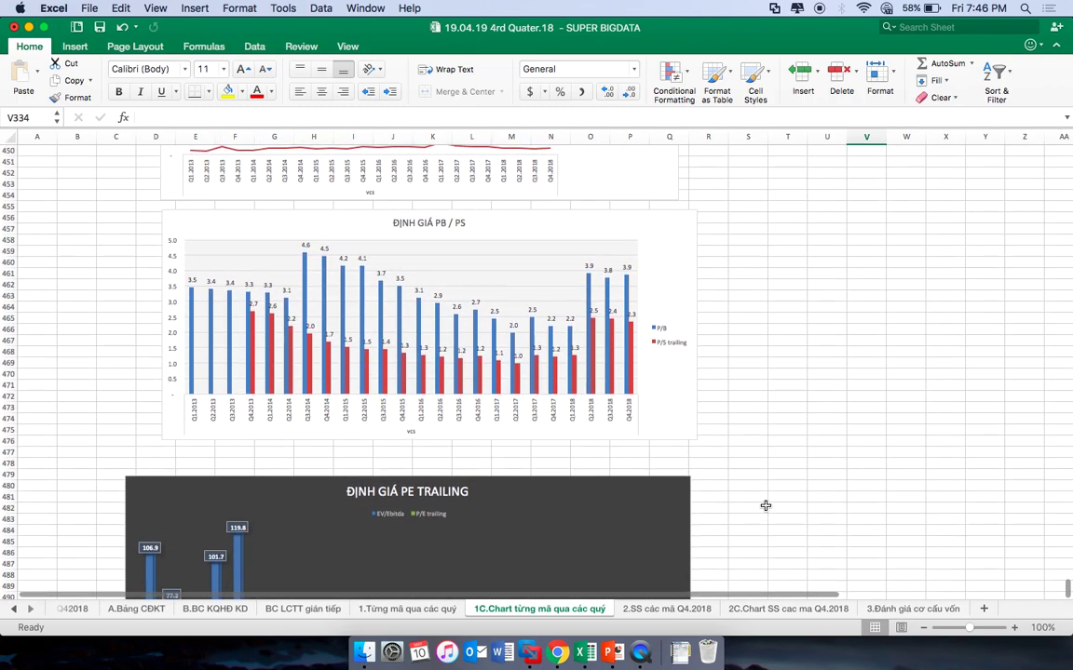
# Examine the ĐỊNH GIÁ PE TRAILING chart, and switch to Chrome to check the EPS and P/E figures on the CafeF VCS page
pyautogui.scroll(-8, 766, 505)
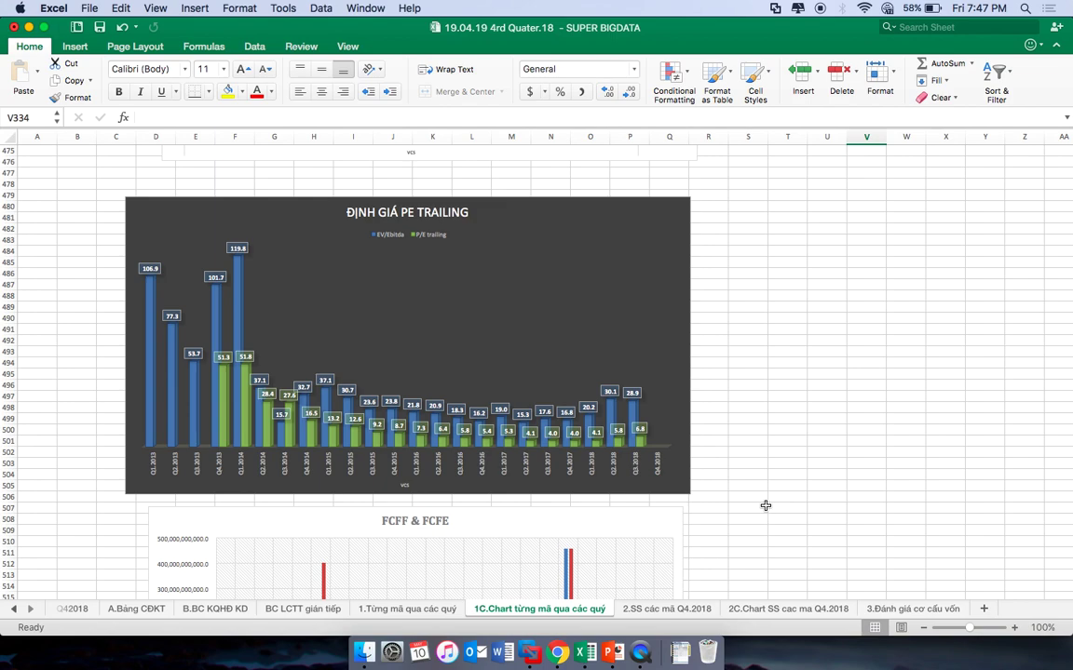
pyautogui.click(555, 657)
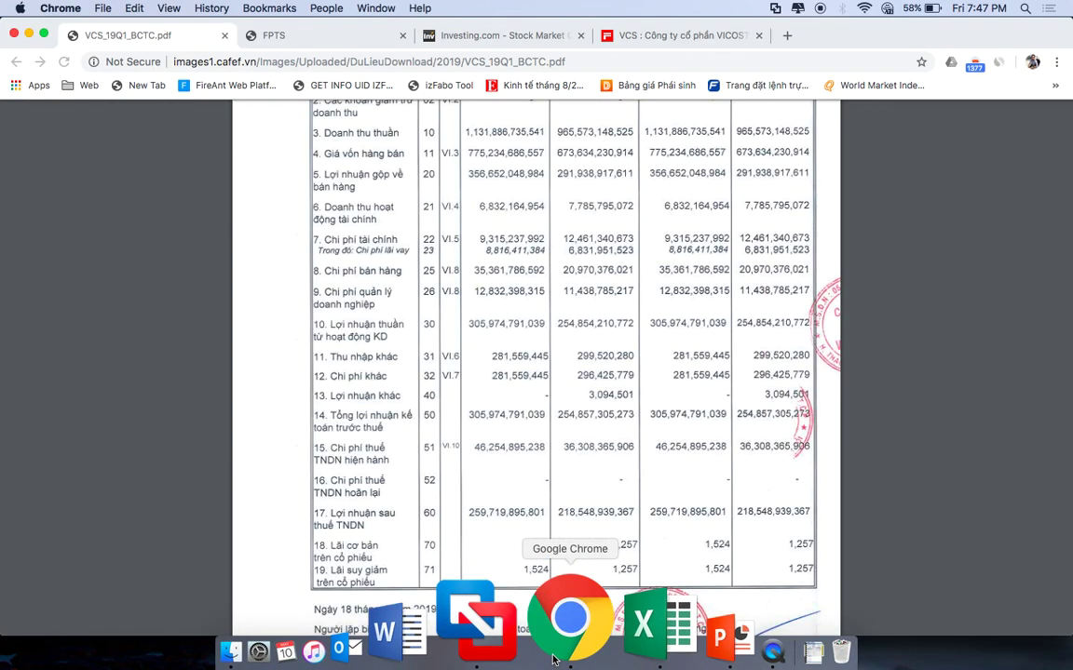
pyautogui.click(671, 36)
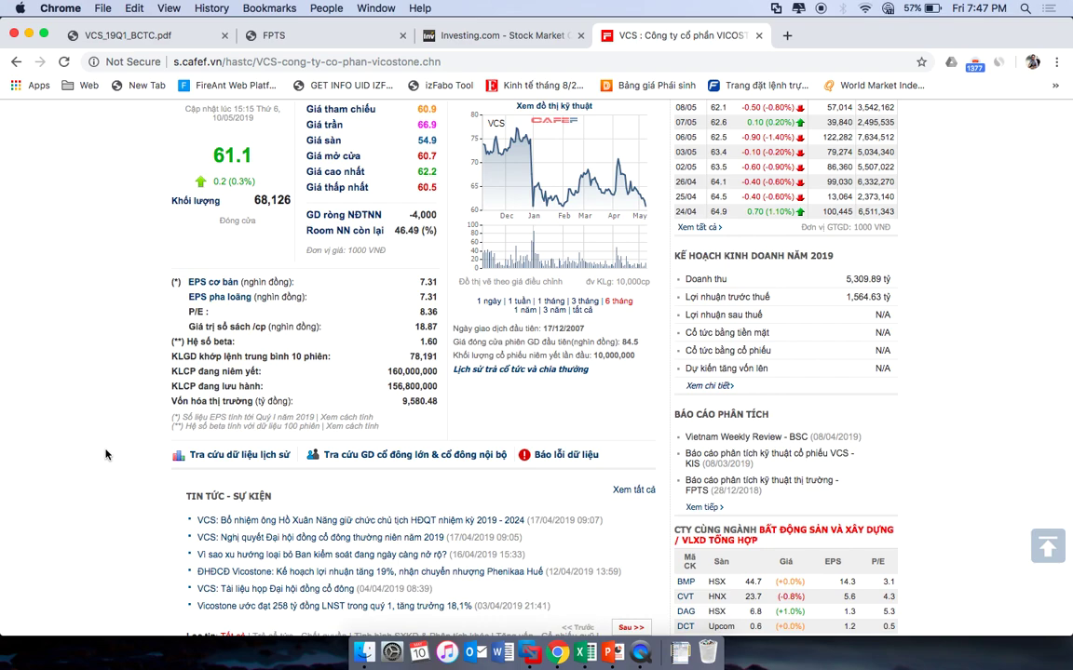
# Compare the Q1 2019 income statement PDF with the CafeF VCS page, and switch to AmiBroker to inspect the daily VCS price chart
pyautogui.click(140, 44)
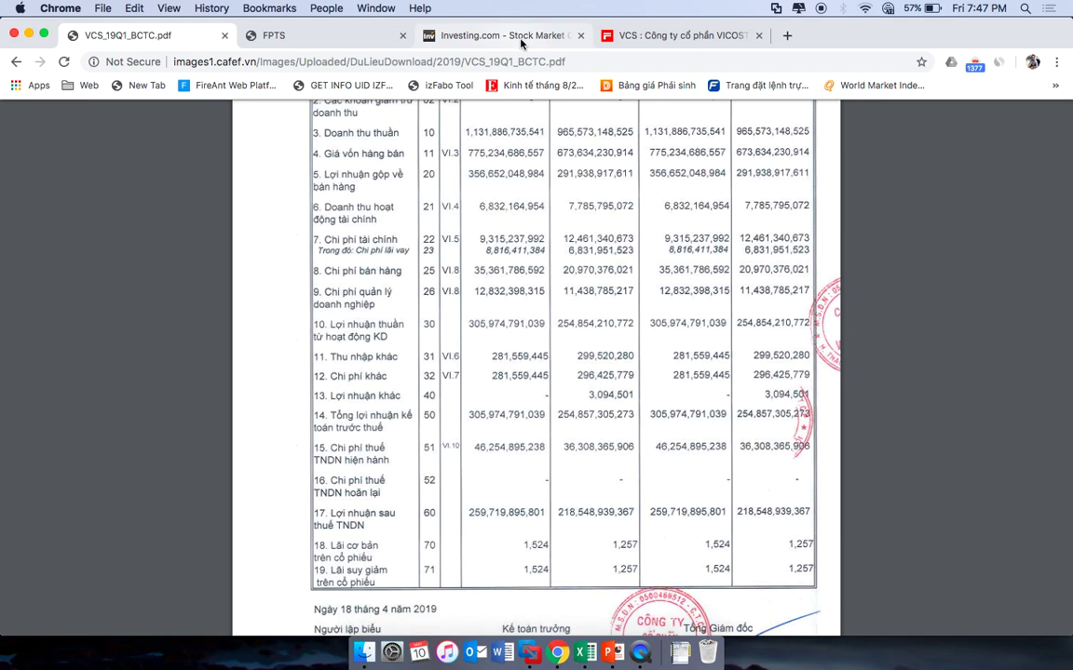
pyautogui.click(638, 42)
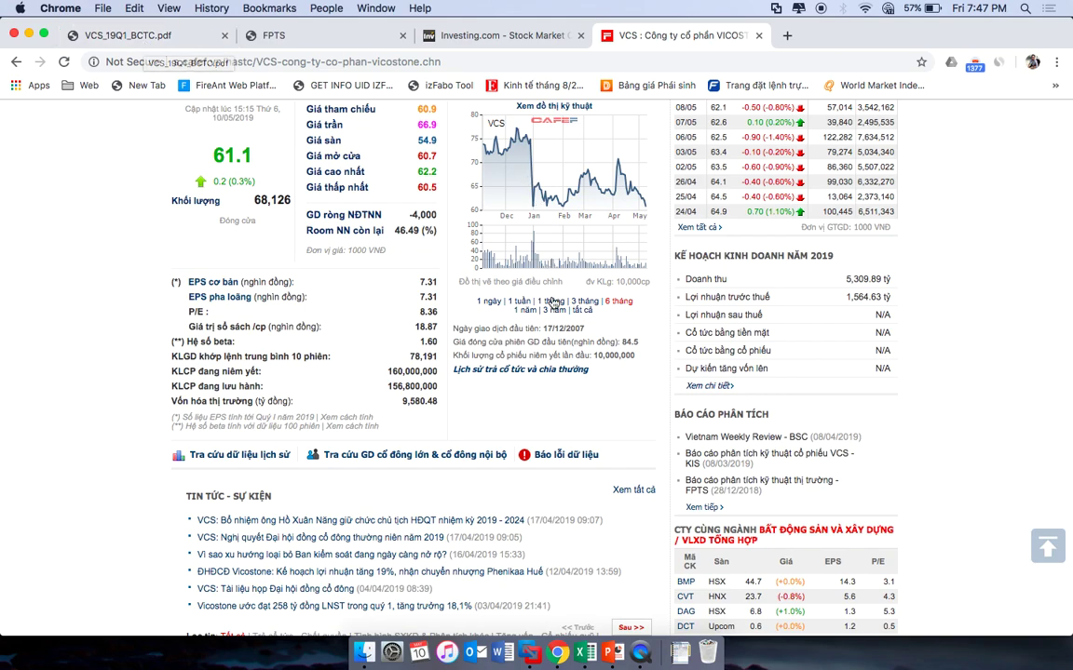
pyautogui.moveTo(550, 372)
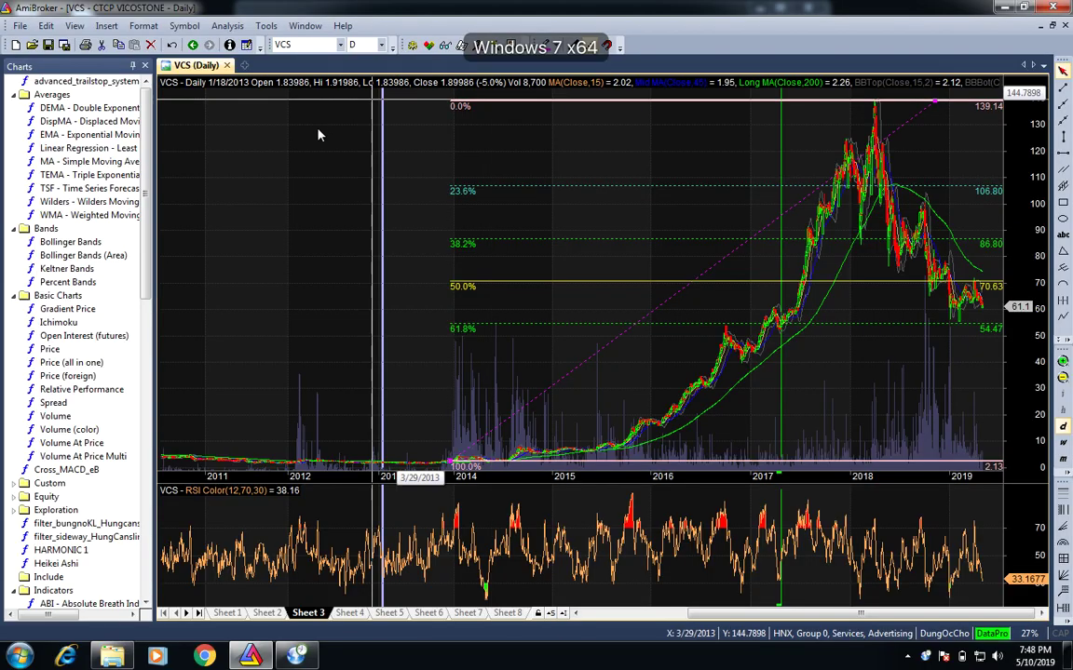
pyautogui.moveTo(307, 147)
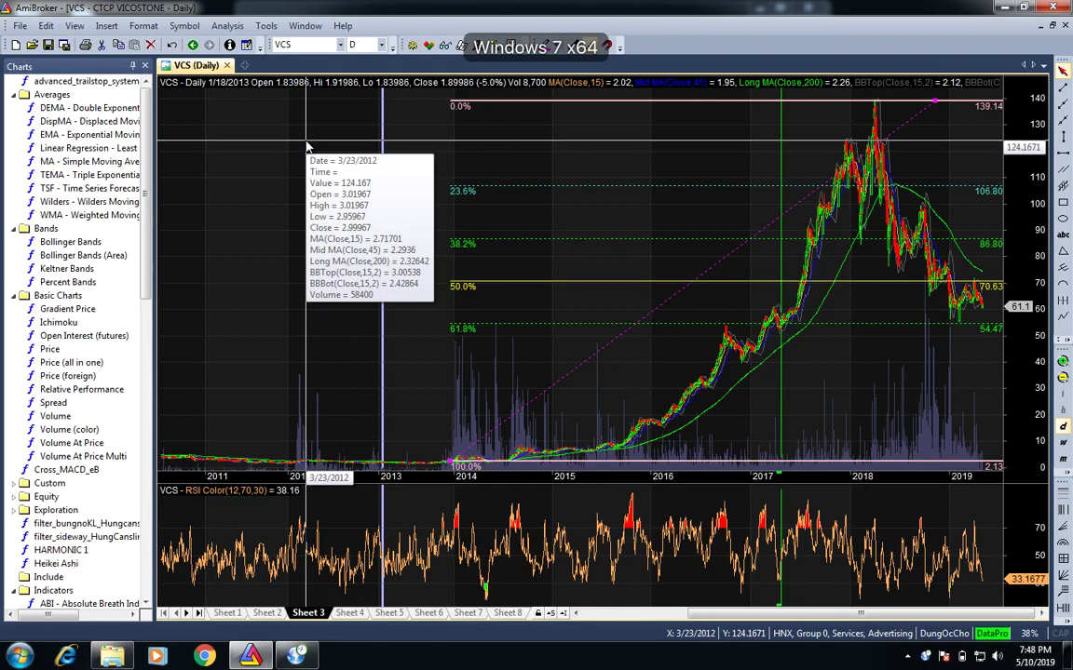